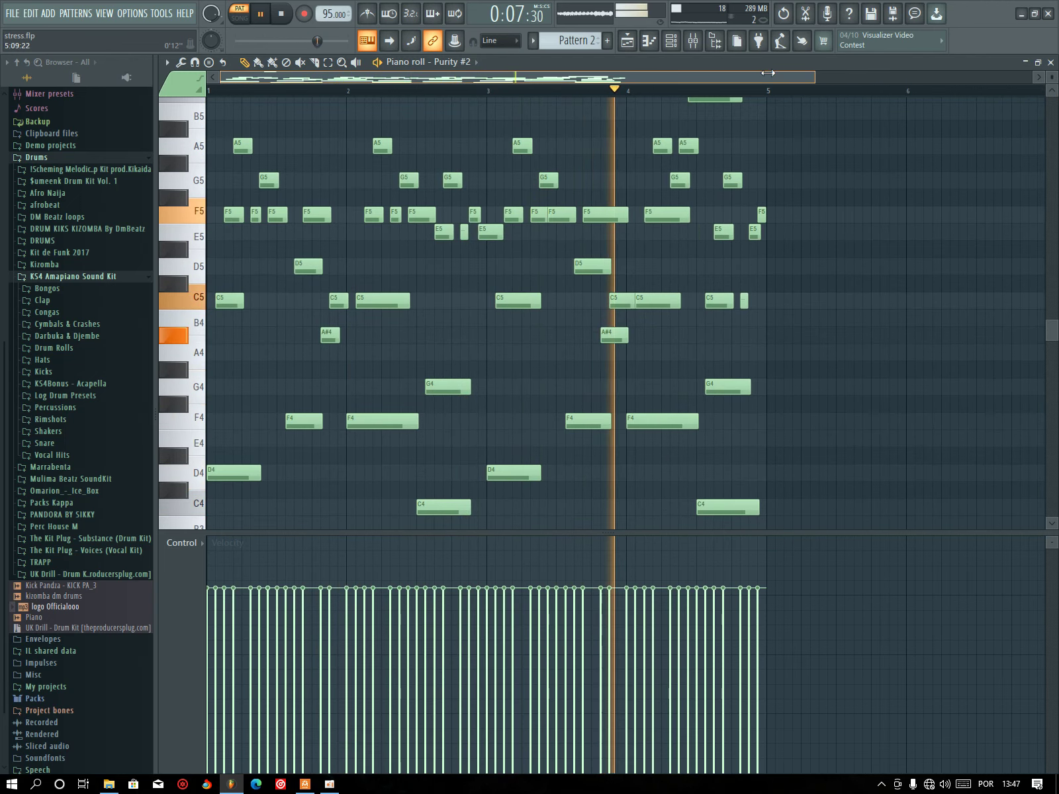
Examine the Purity #2 melody in the piano roll with the full pattern and an enlarged note area in view.
left_click_drag(833, 78, 662, 77)
scroll(1040, 226, "up", 3)
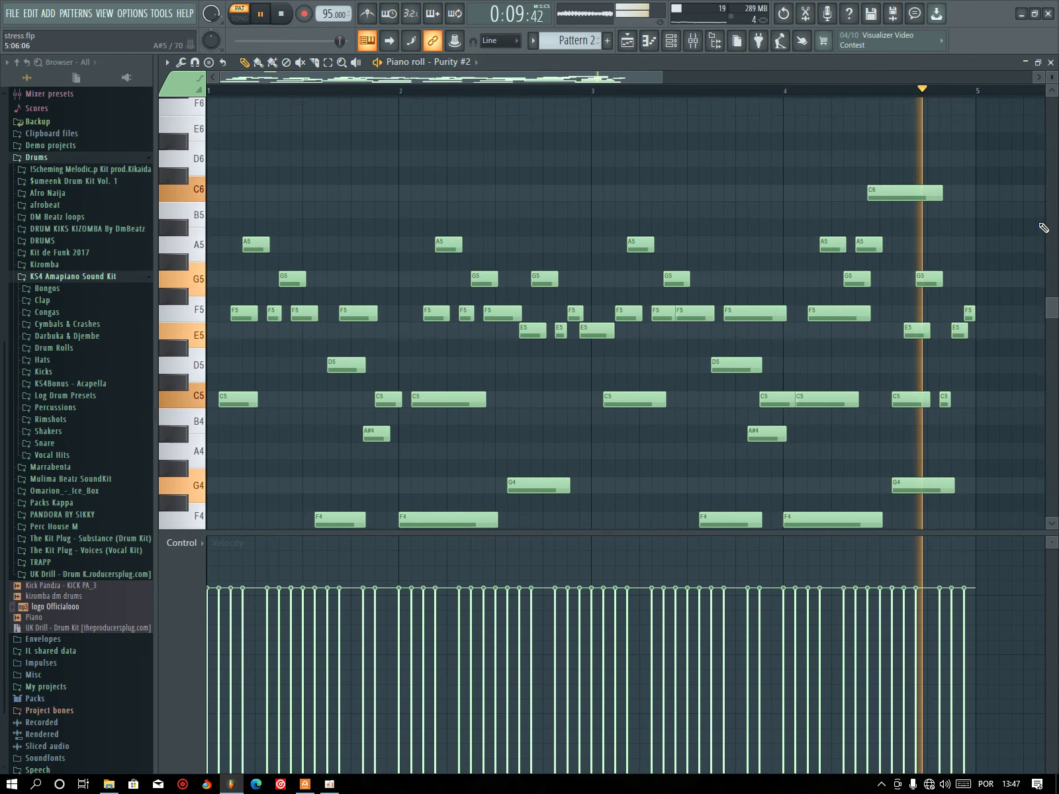
left_click_drag(790, 534, 793, 702)
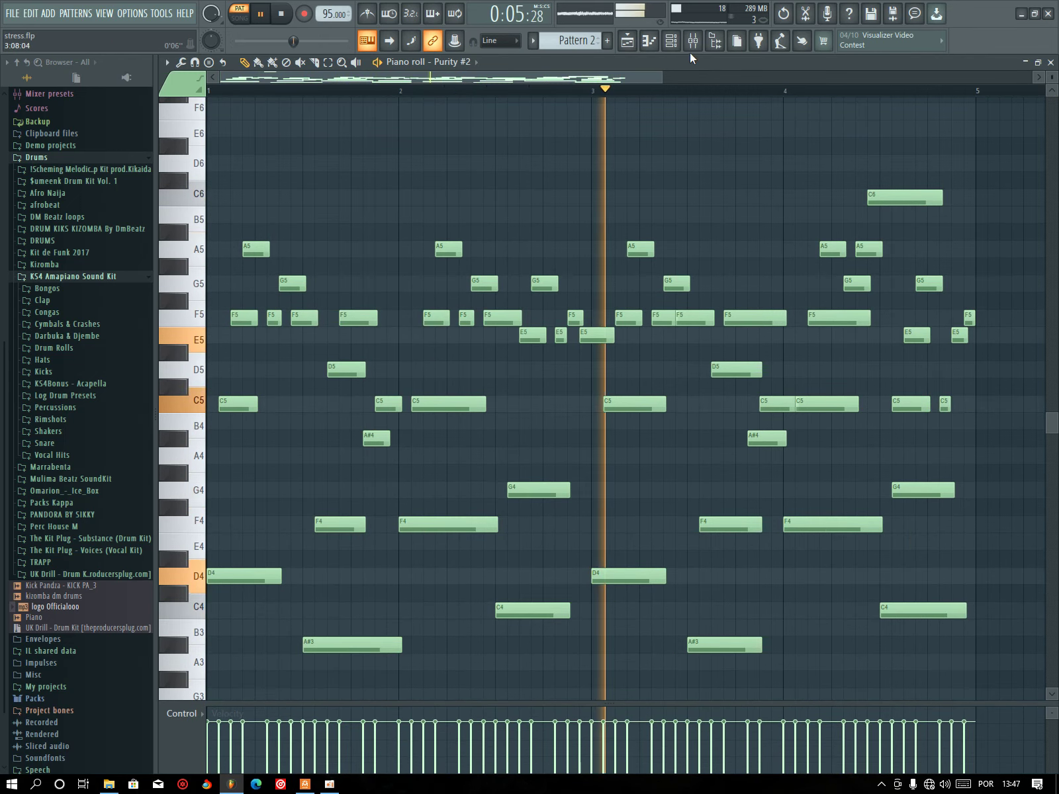
Review the Fruity parametric EQ 2, Fruity Reeverb 2 and Fruity Compressor settings on the Purity #2 mixer track.
key("F9")
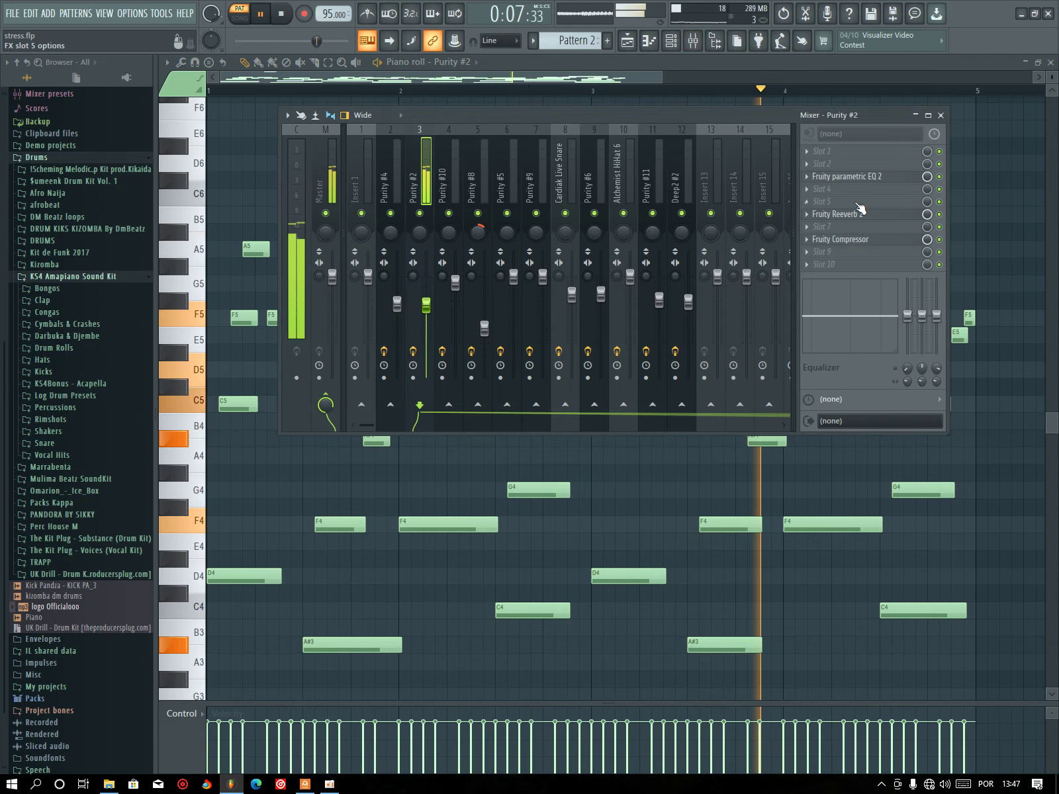
left_click(832, 176)
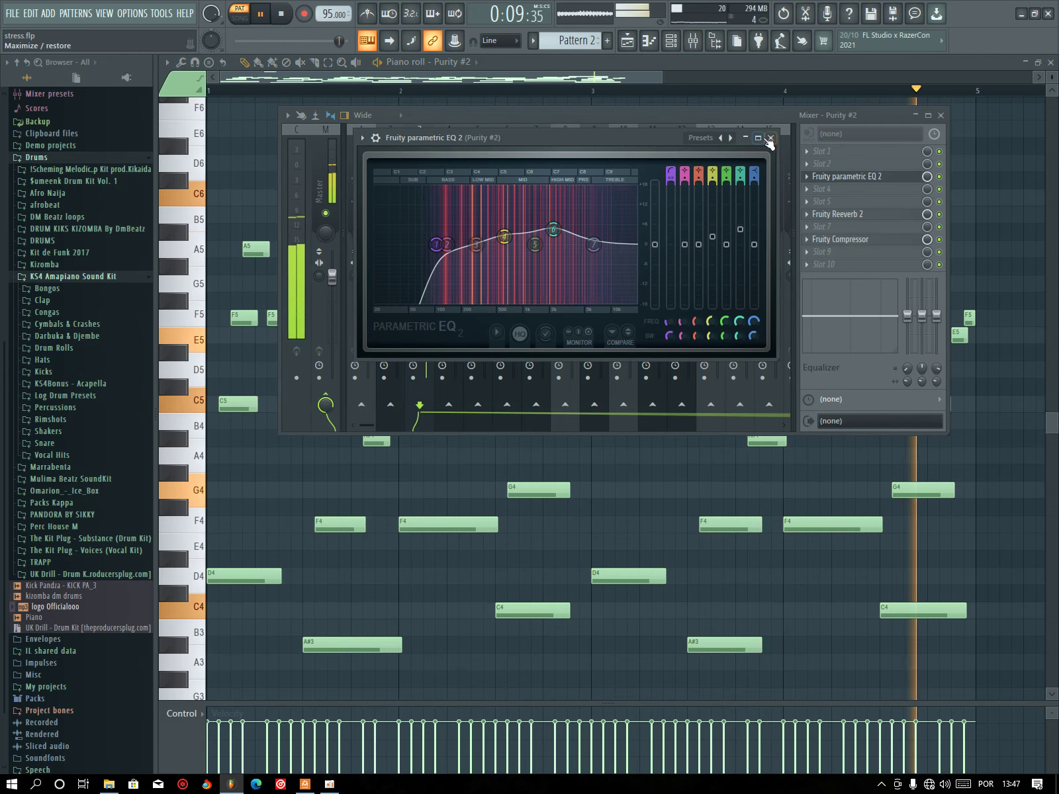
left_click(832, 176)
left_click(860, 214)
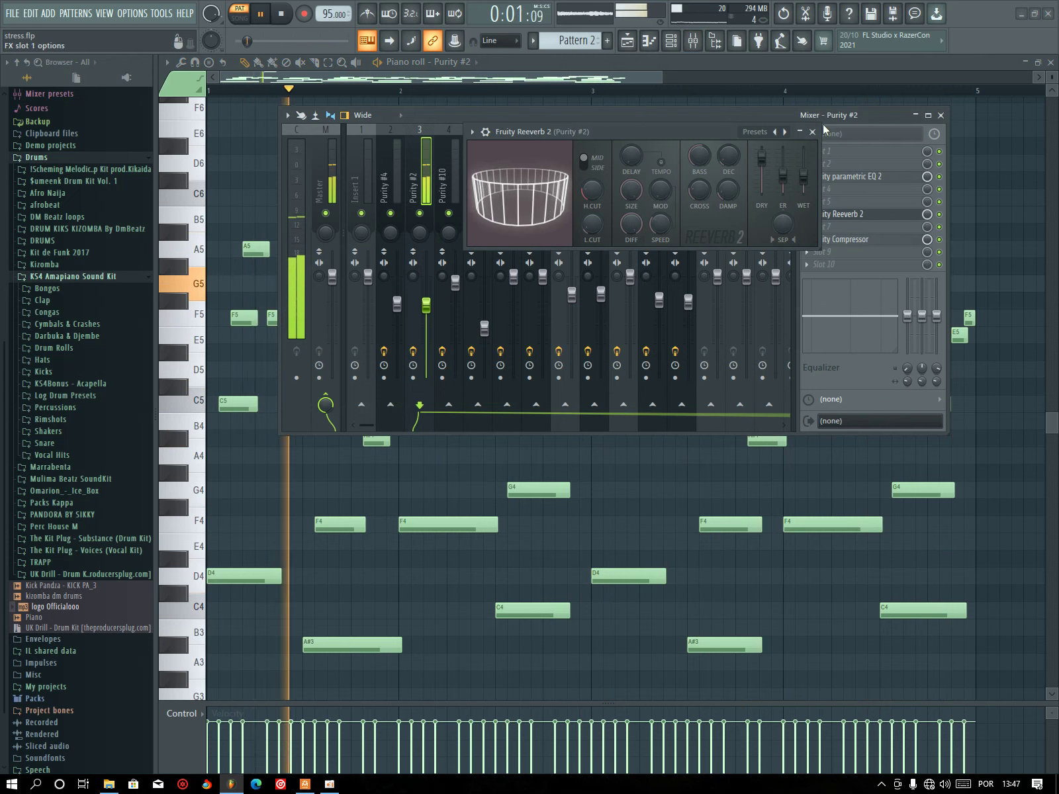
left_click(812, 132)
left_click(883, 240)
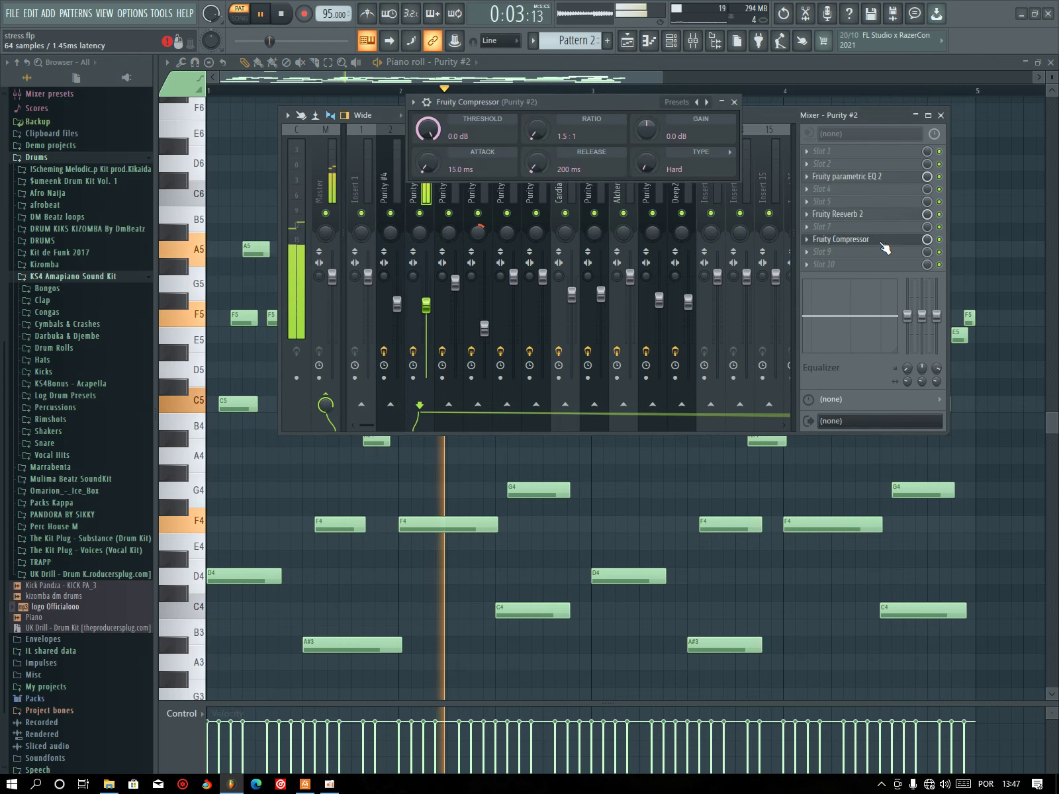
left_click(732, 107)
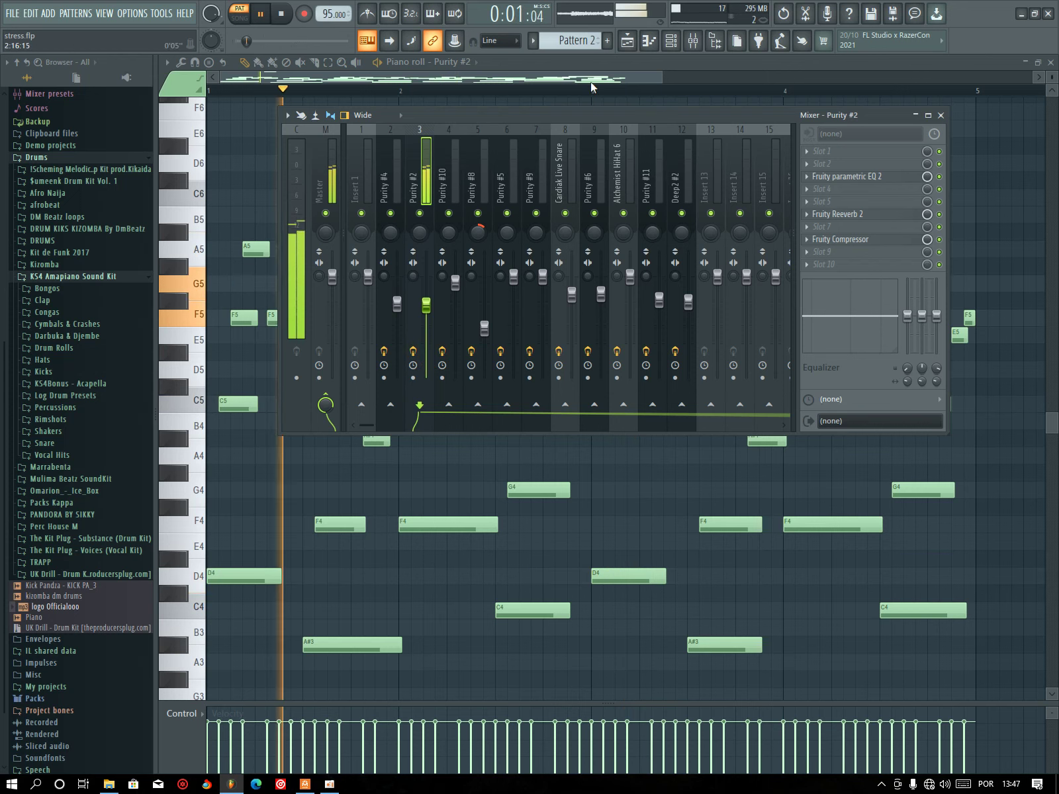
key("F9")
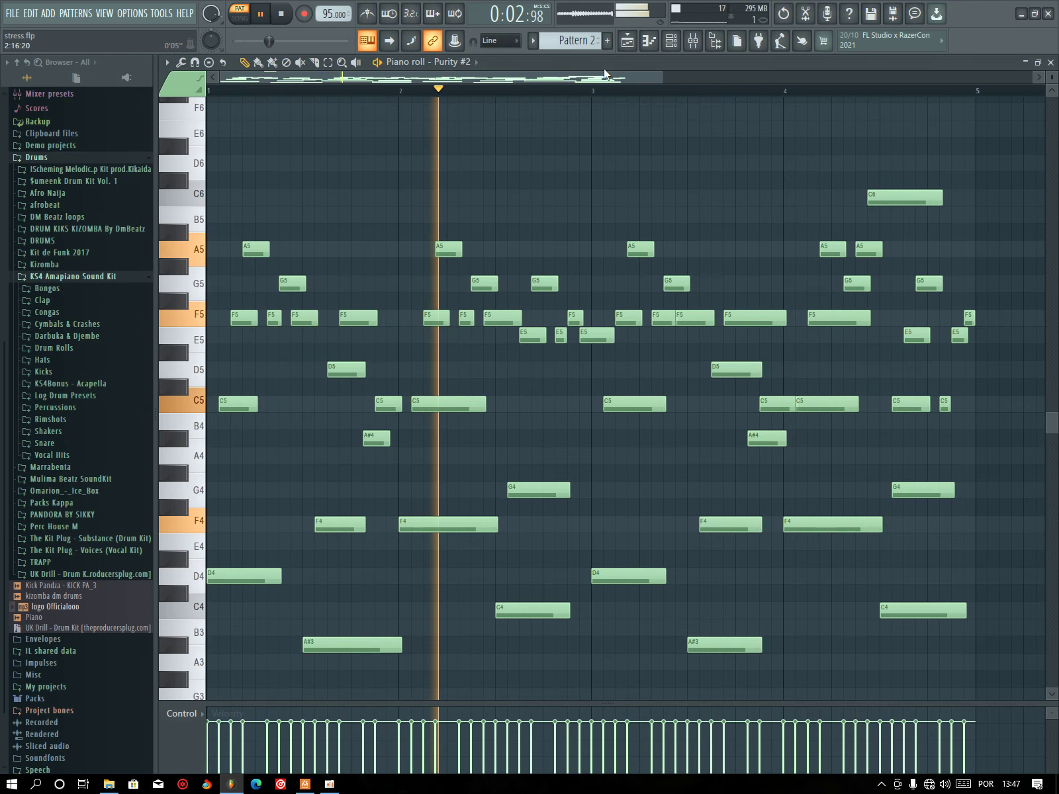
Switch to Pattern 3 from the playlist and inspect the preset loaded in the Purity #4 instrument.
left_click(627, 41)
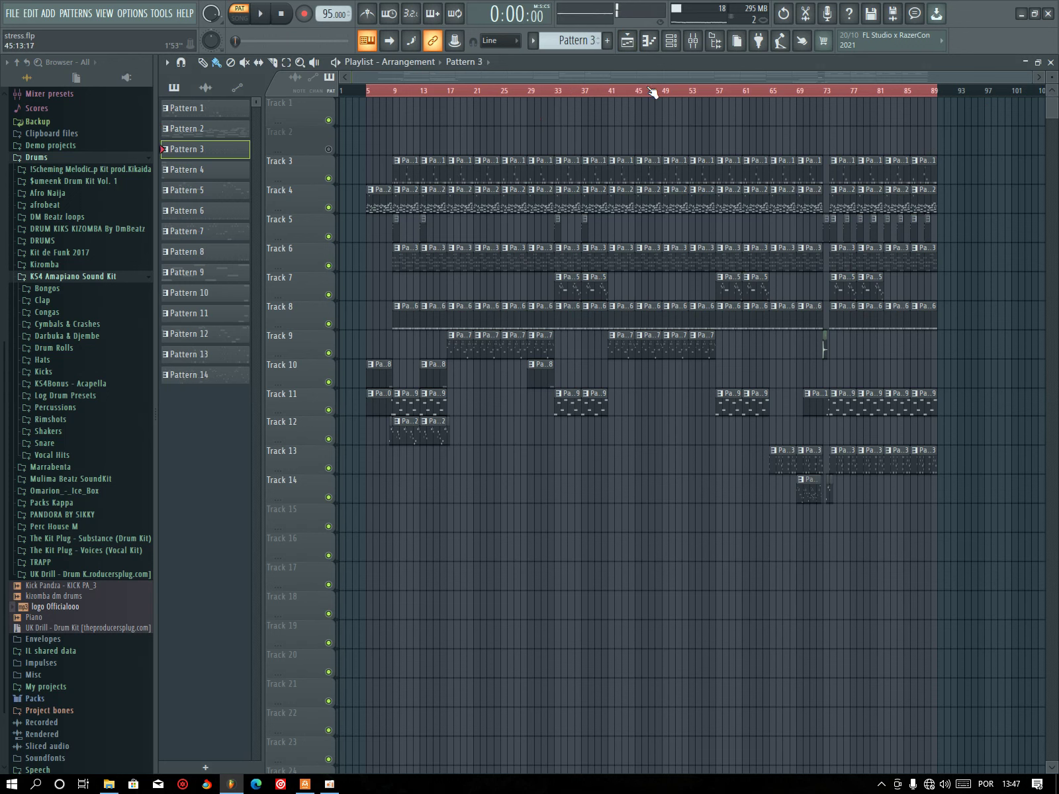
left_click(671, 41)
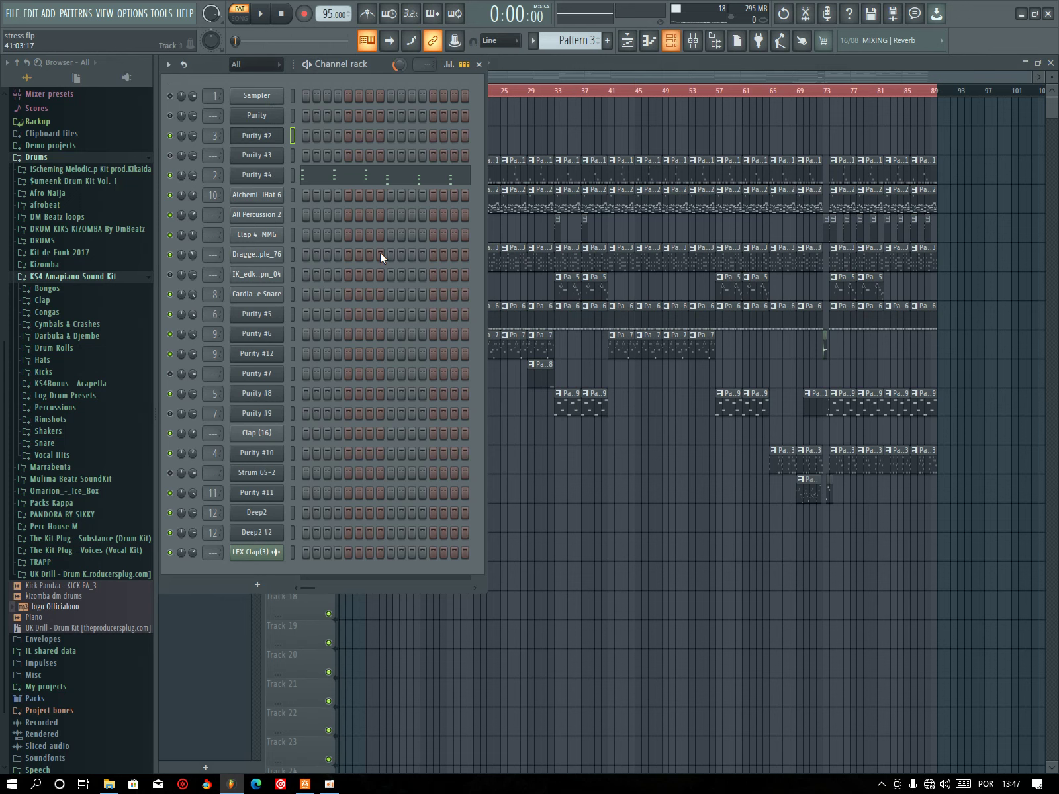
left_click(265, 178)
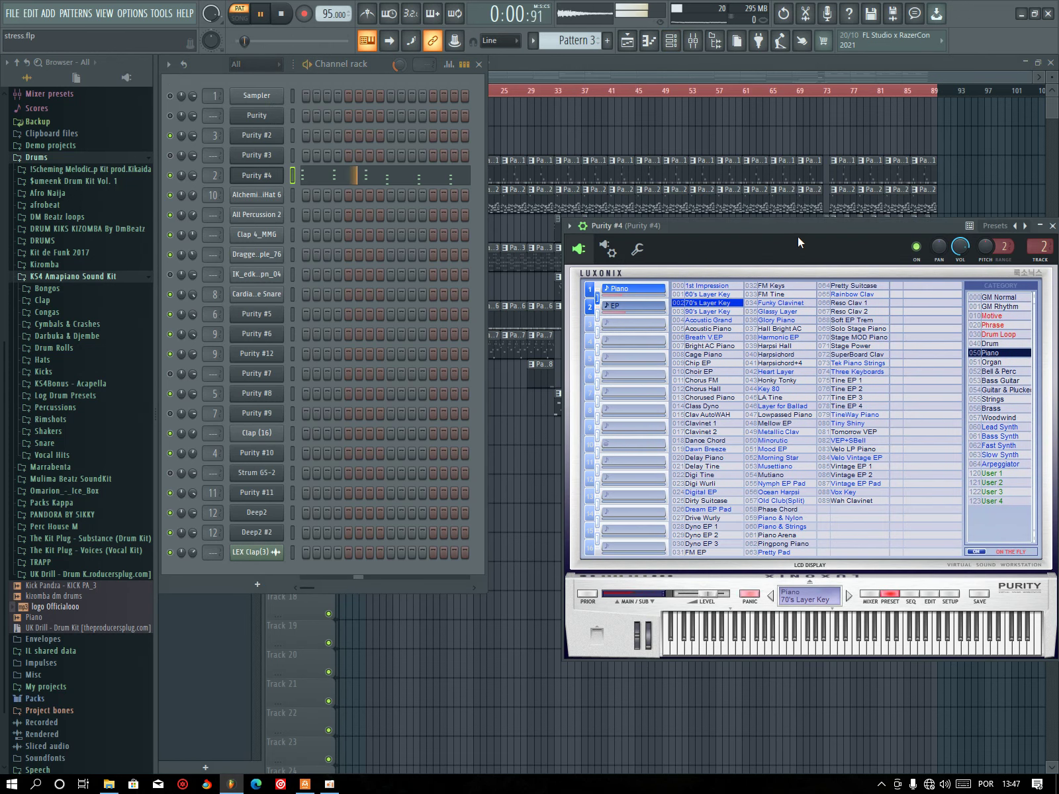
left_click_drag(811, 225, 635, 243)
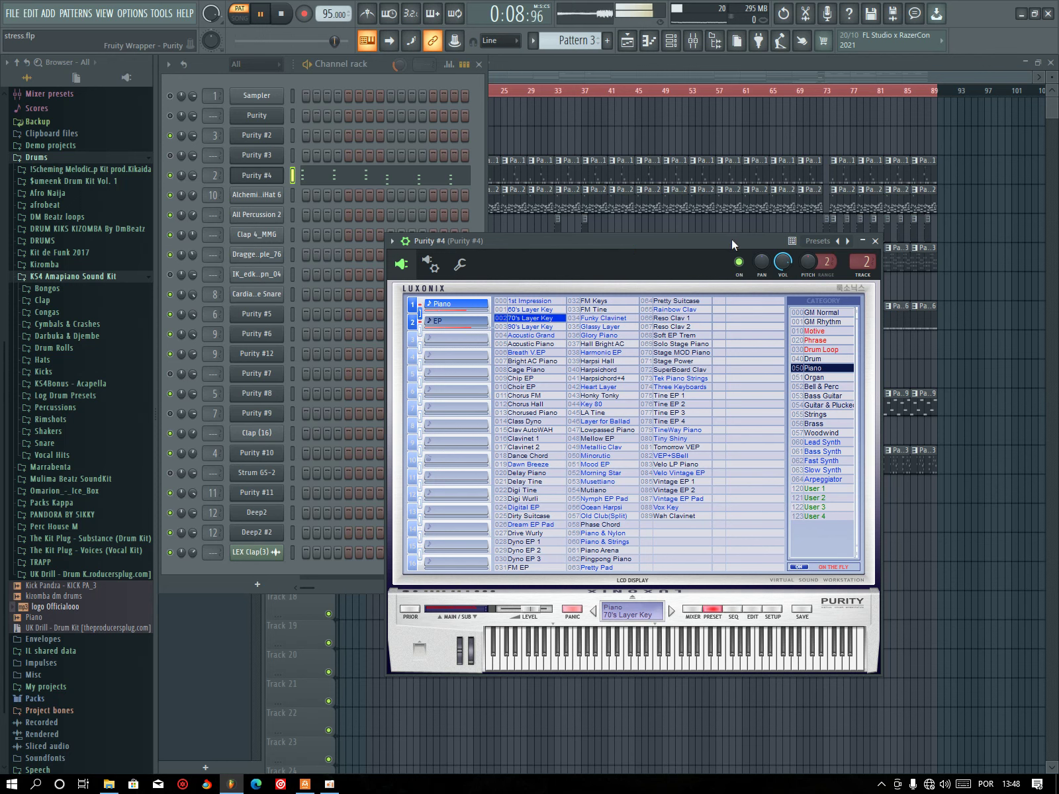
left_click(875, 240)
Examine the Purity #4 chord notes of Pattern 3 in the piano roll, up close and in full.
left_click(365, 179)
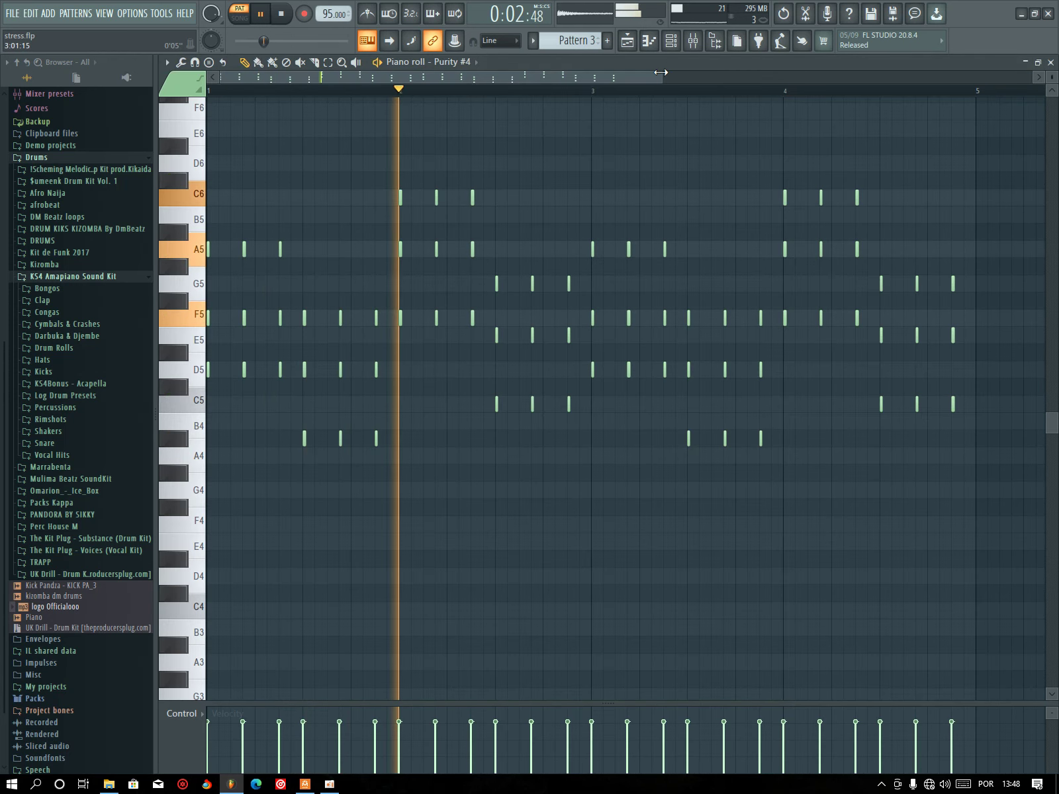
scroll(600, 103, "up", 3)
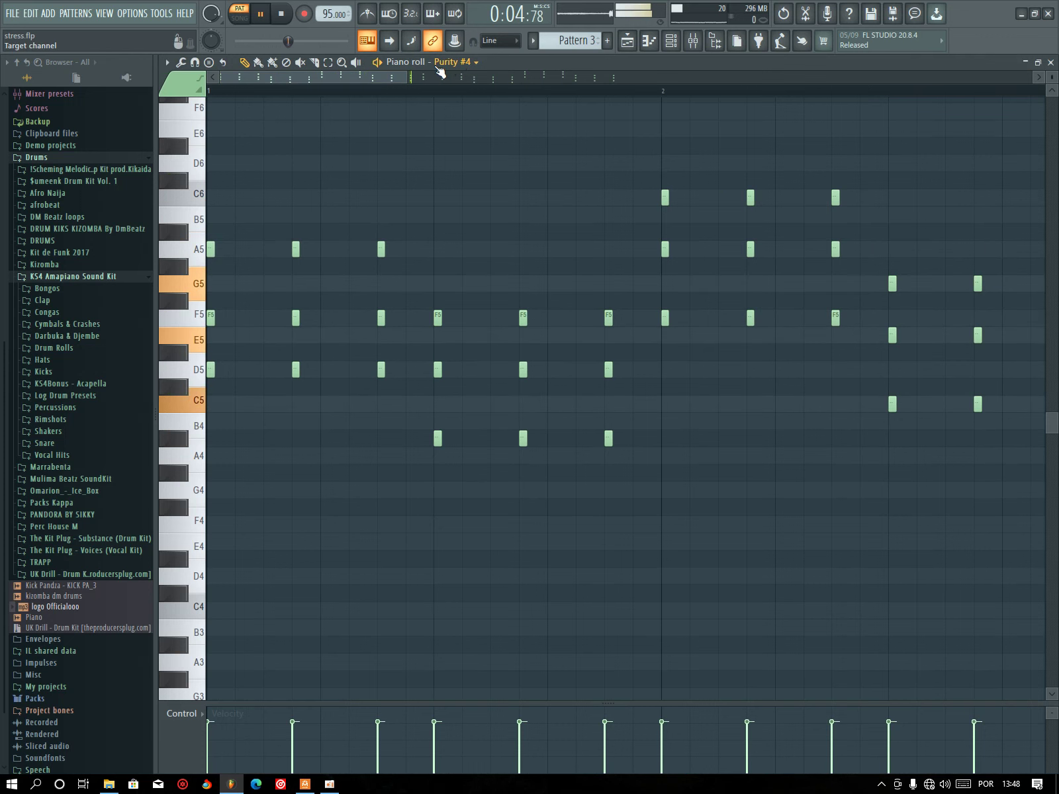
left_click_drag(374, 77, 298, 94)
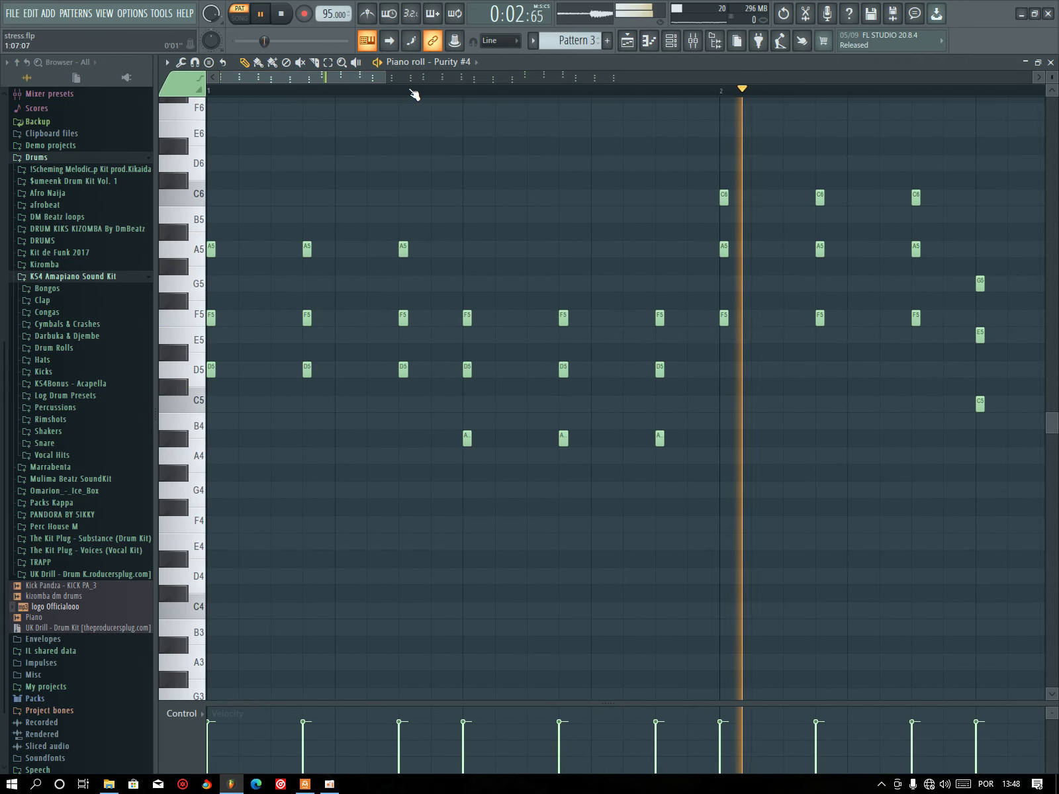
left_click_drag(376, 79, 769, 84)
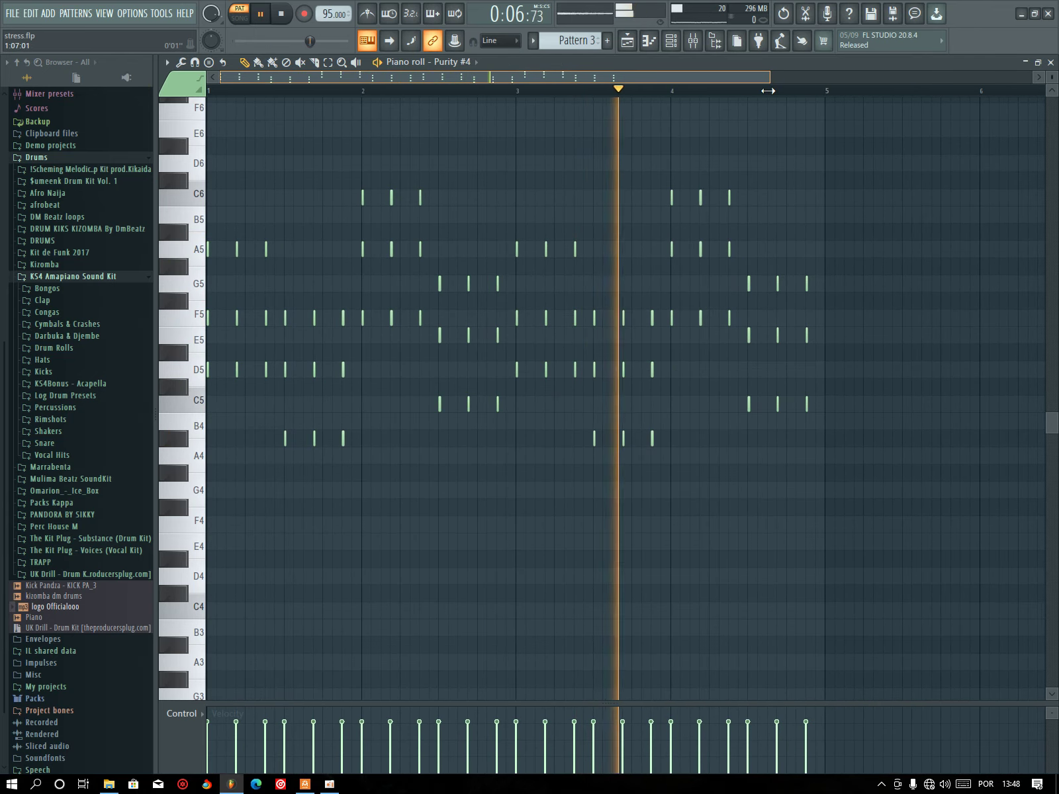
Bypass the effects on the Purity #4 mixer track and re-enable them to compare the sound.
left_click(670, 41)
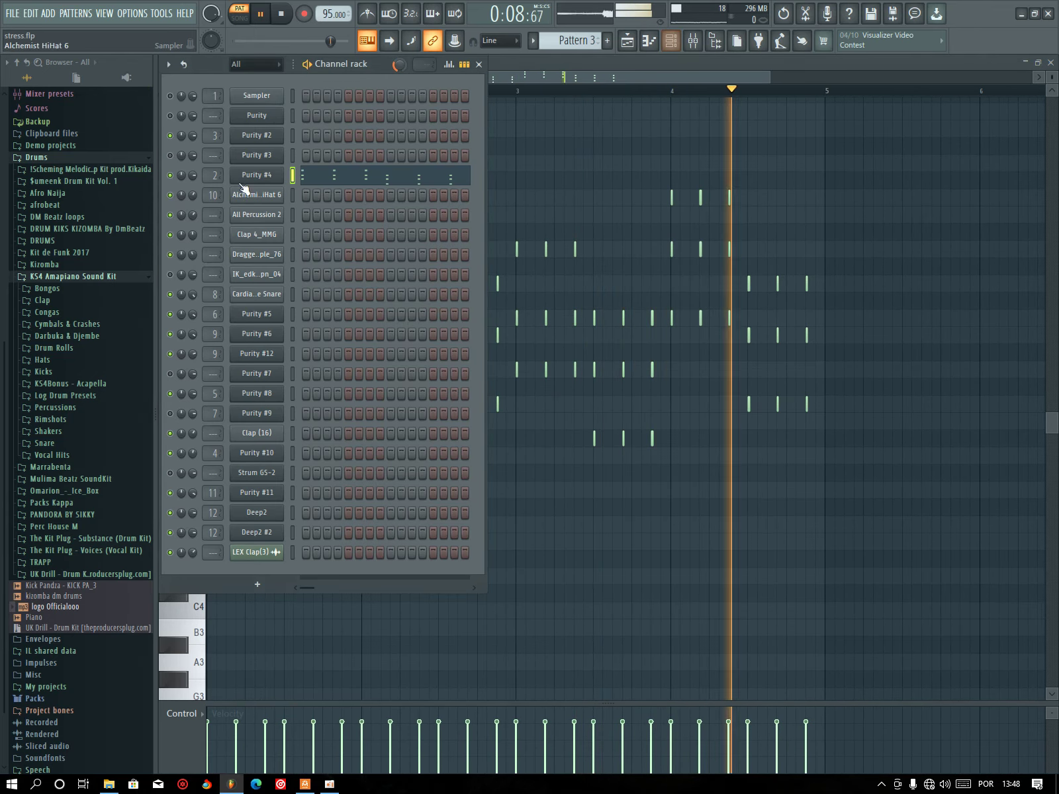
left_click(693, 40)
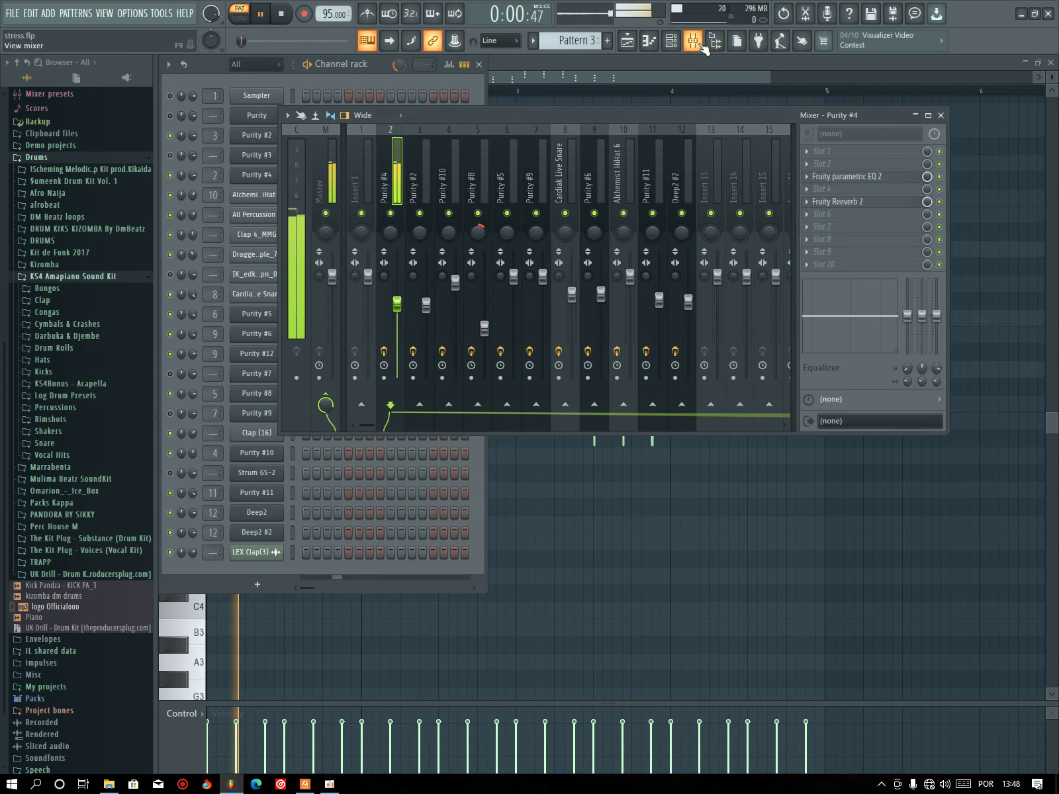
left_click(384, 352)
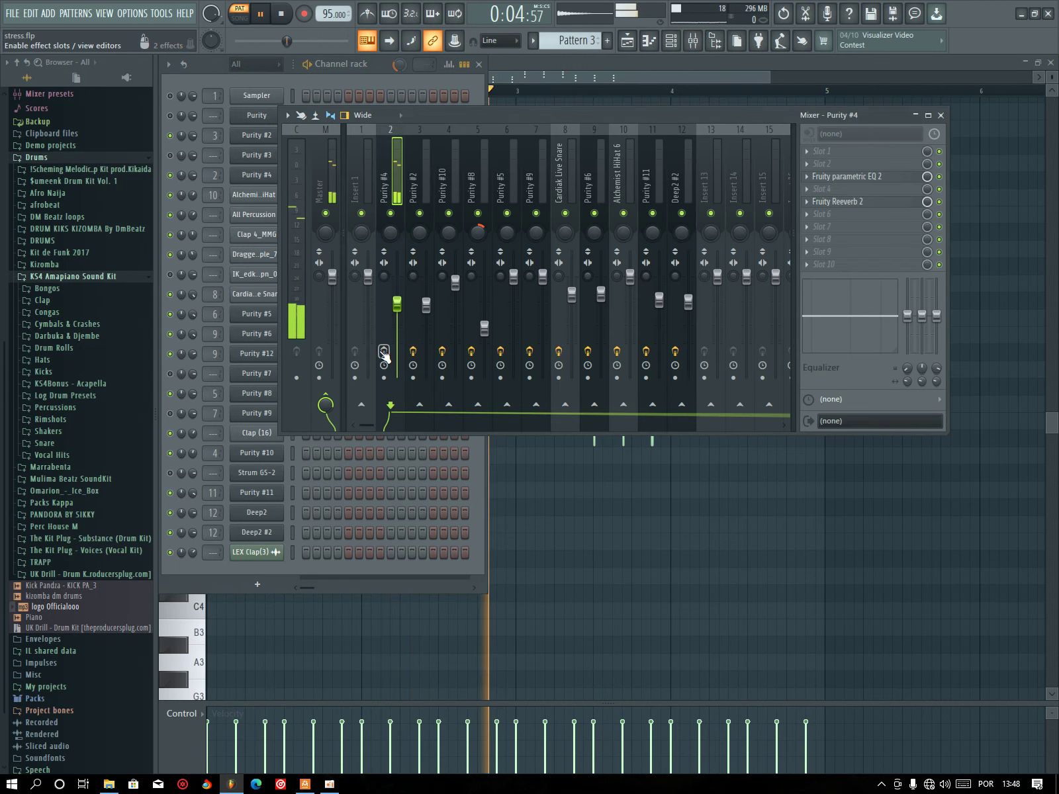
left_click(384, 352)
Review the Fruity parametric EQ 2 and Fruity Reeverb 2 settings on the Purity #4 mixer track.
left_click(860, 176)
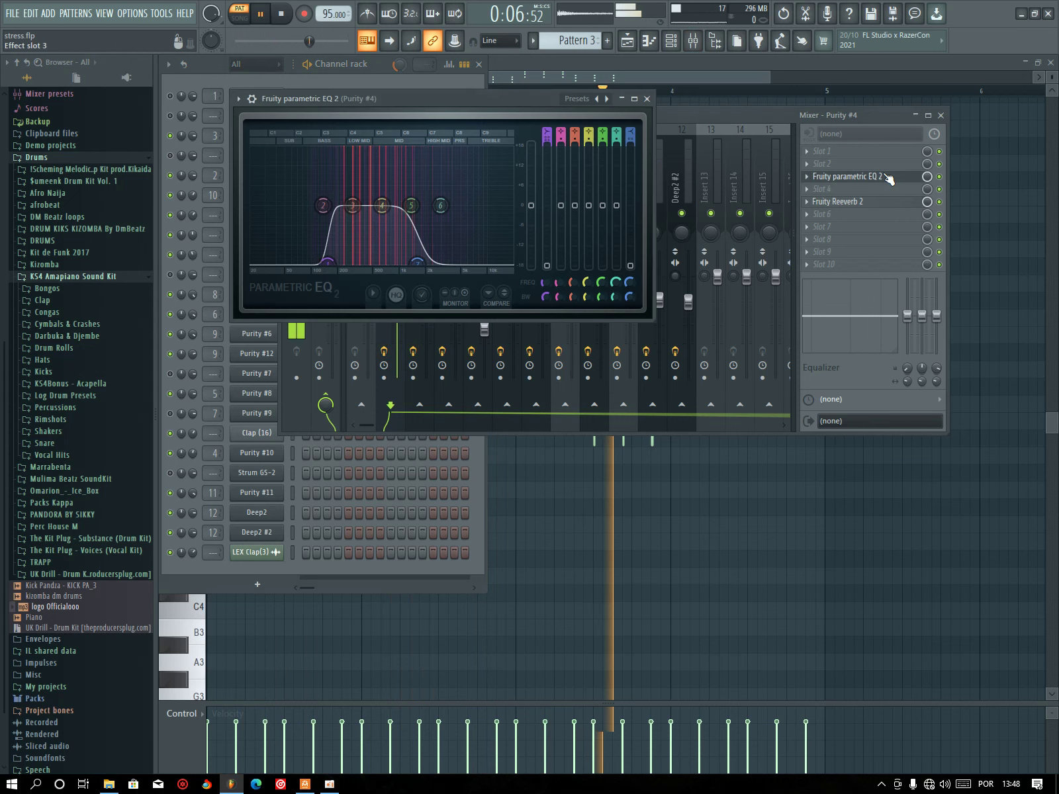
left_click(647, 98)
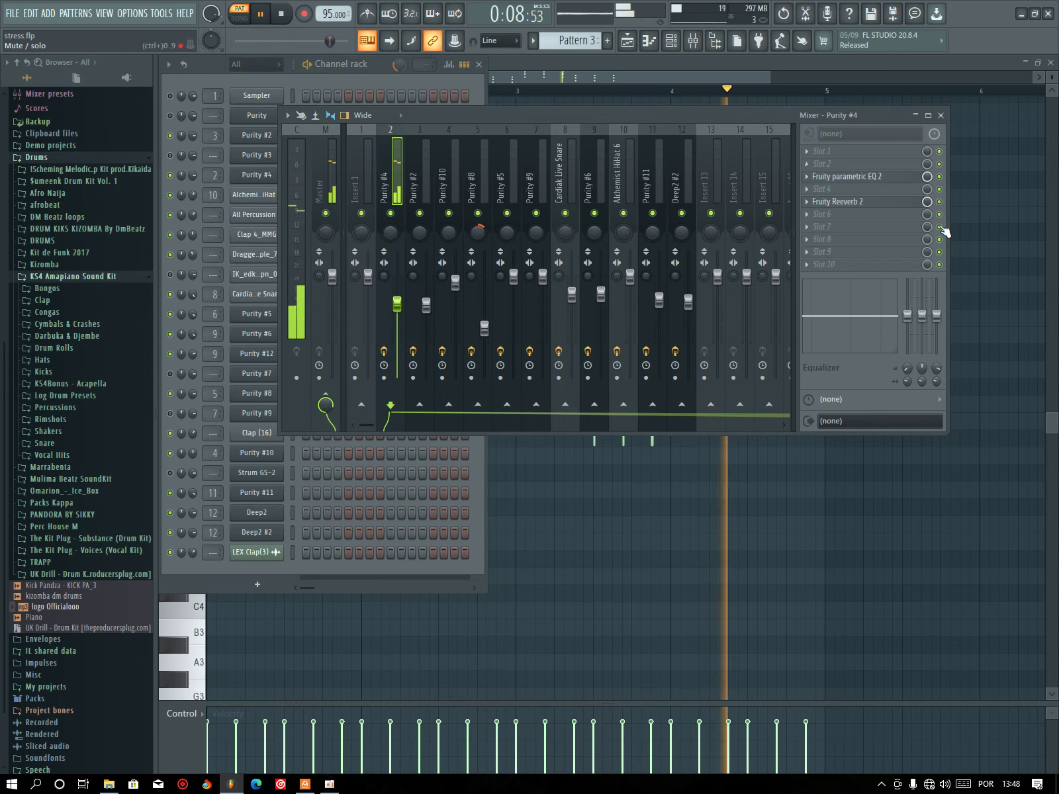
left_click(878, 205)
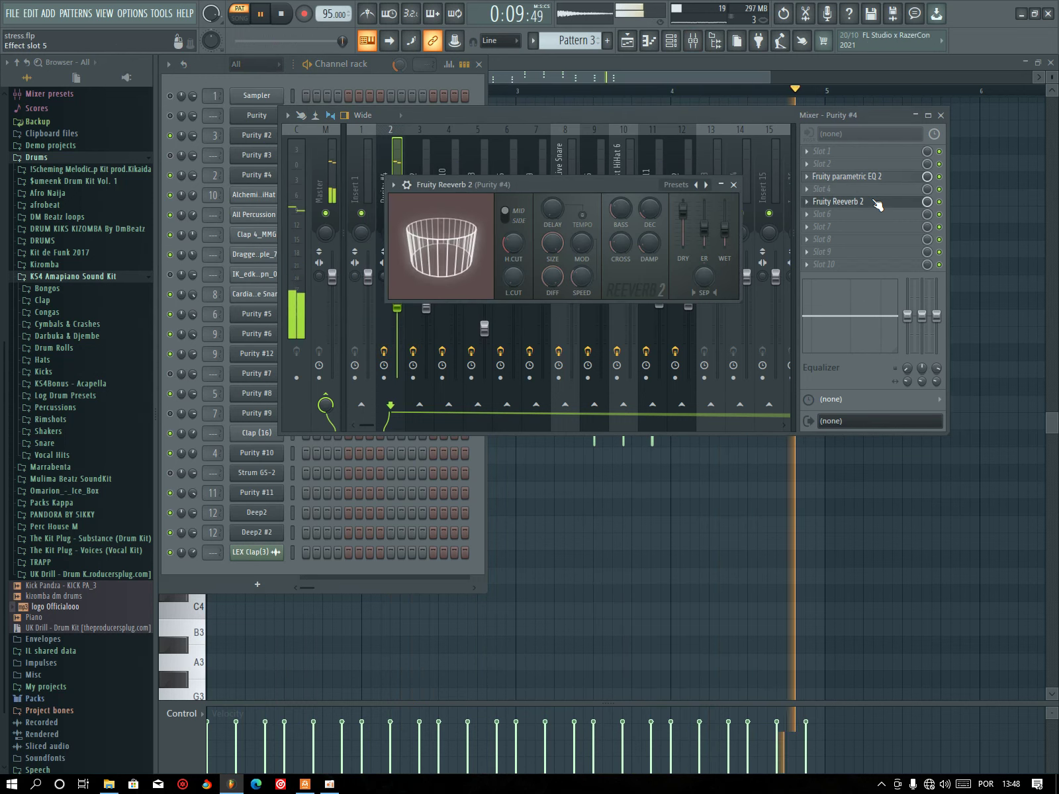
left_click(740, 178)
Switch to Pattern 9 from its playlist clip and review the Deep2 #2 bass's Sytrus settings and piano roll notes.
left_click(627, 43)
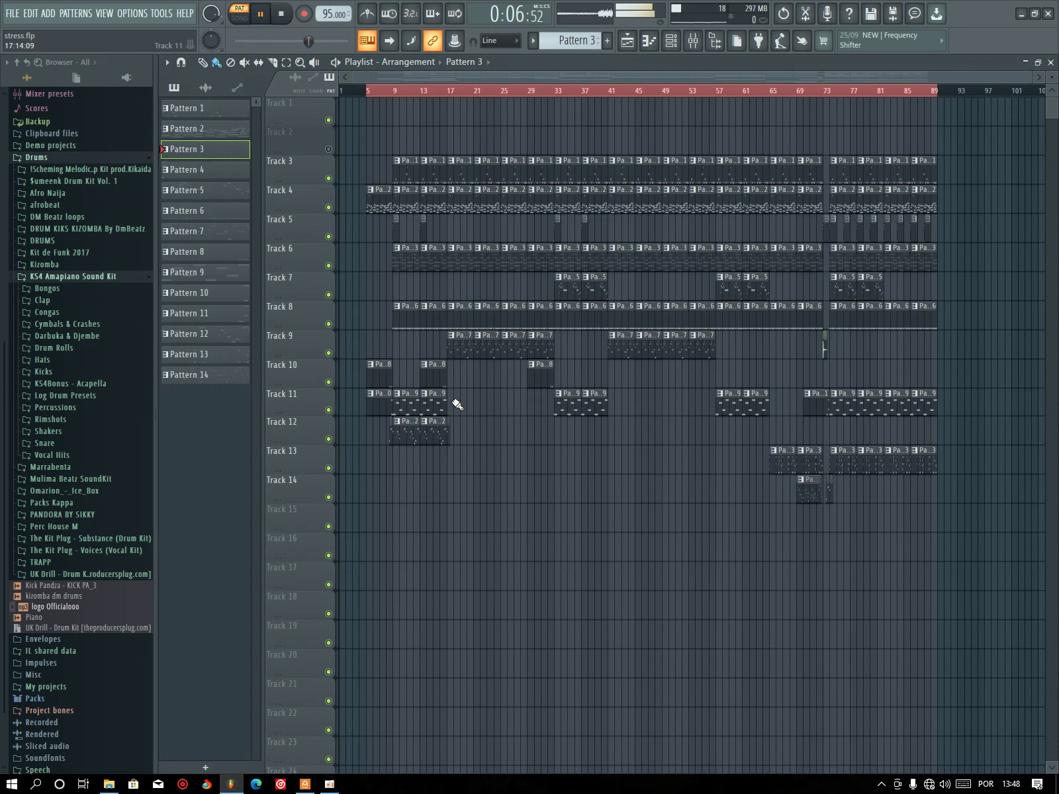
left_click(404, 404)
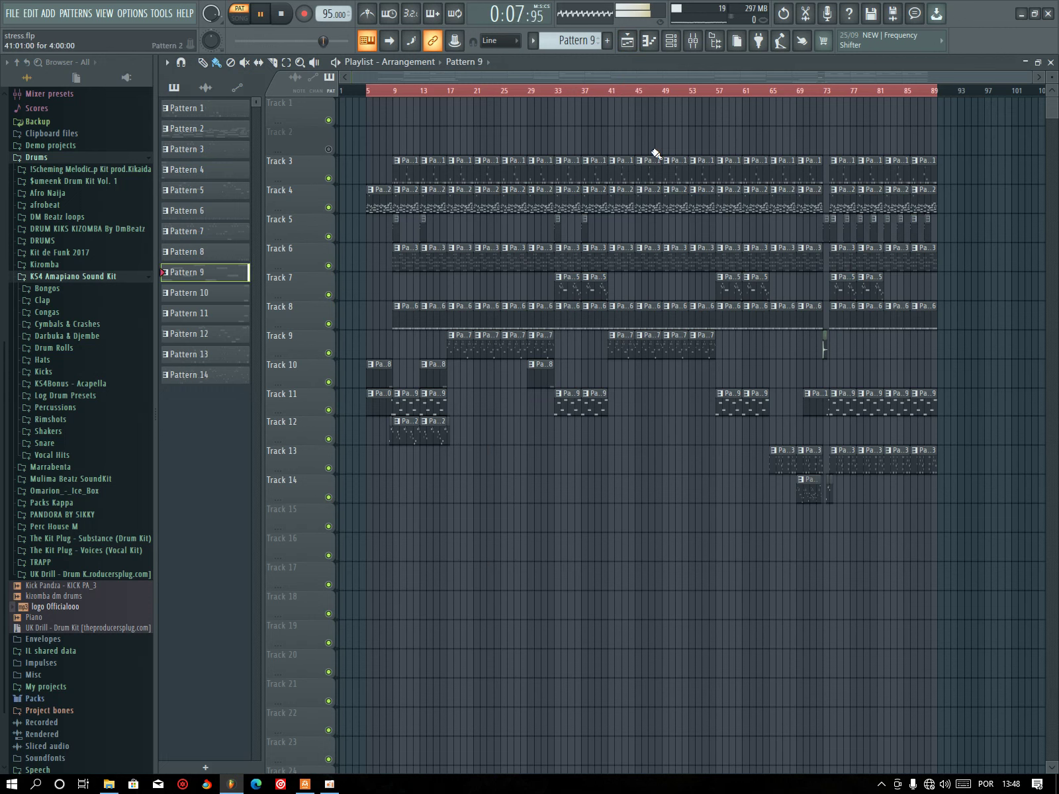
left_click(670, 41)
left_click(262, 534)
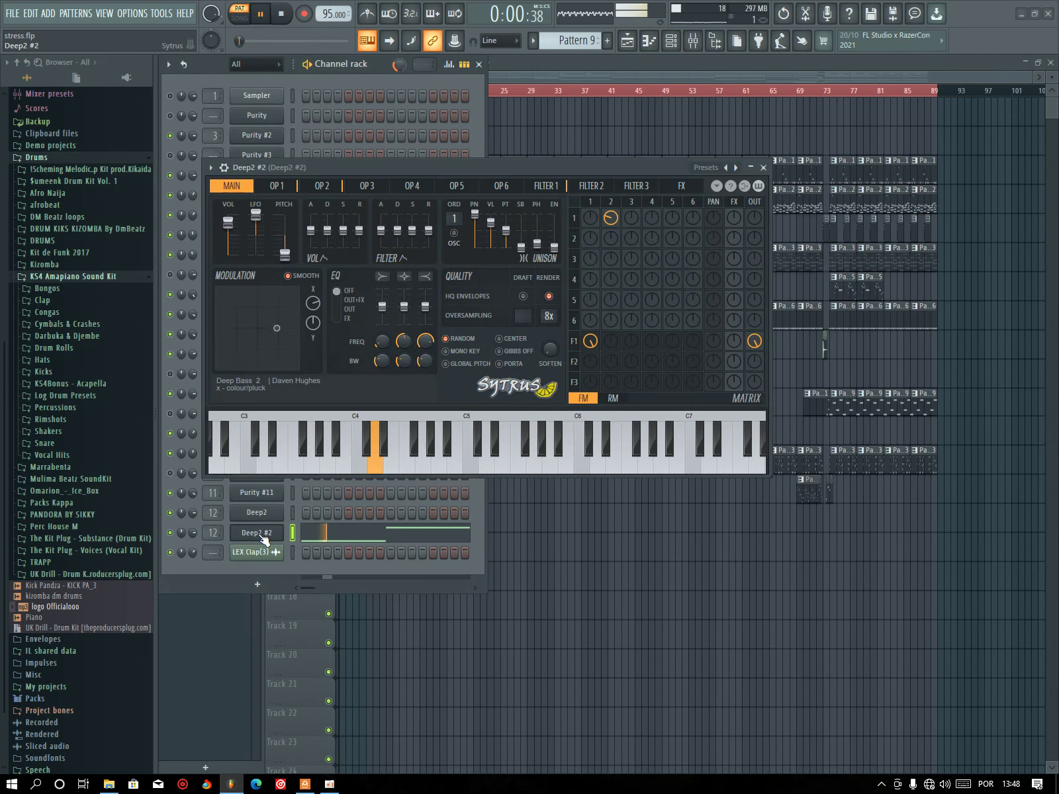
left_click(763, 167)
left_click(429, 535)
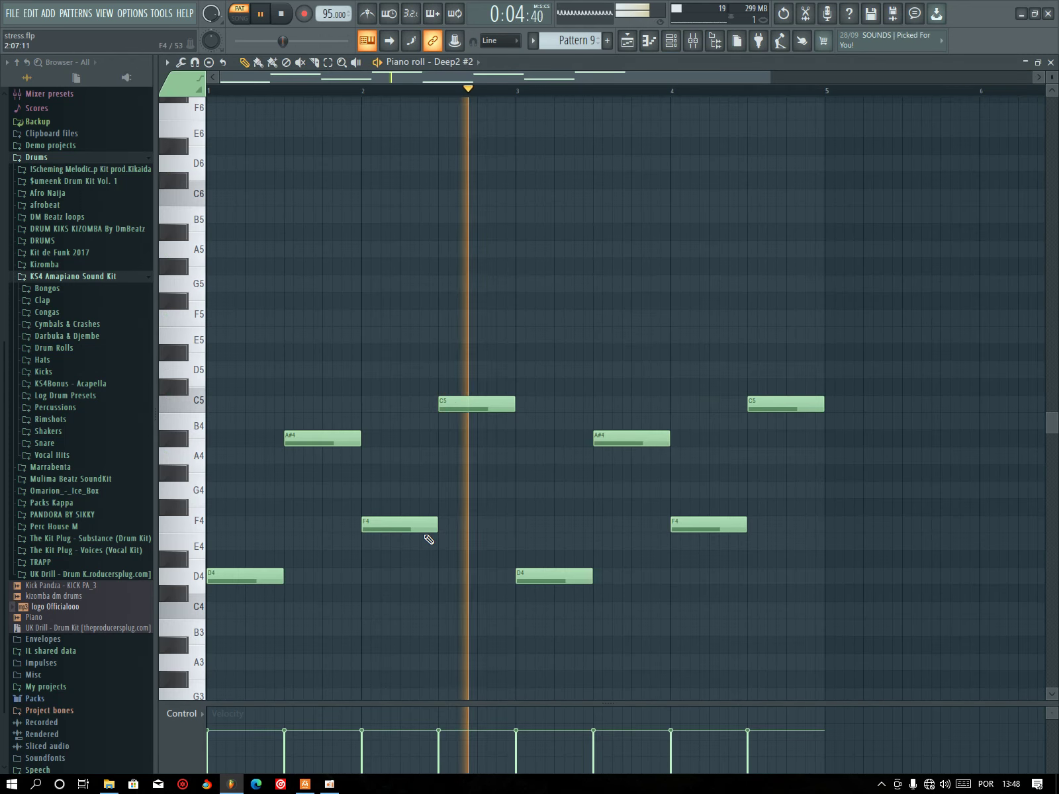
left_click_drag(770, 77, 871, 81)
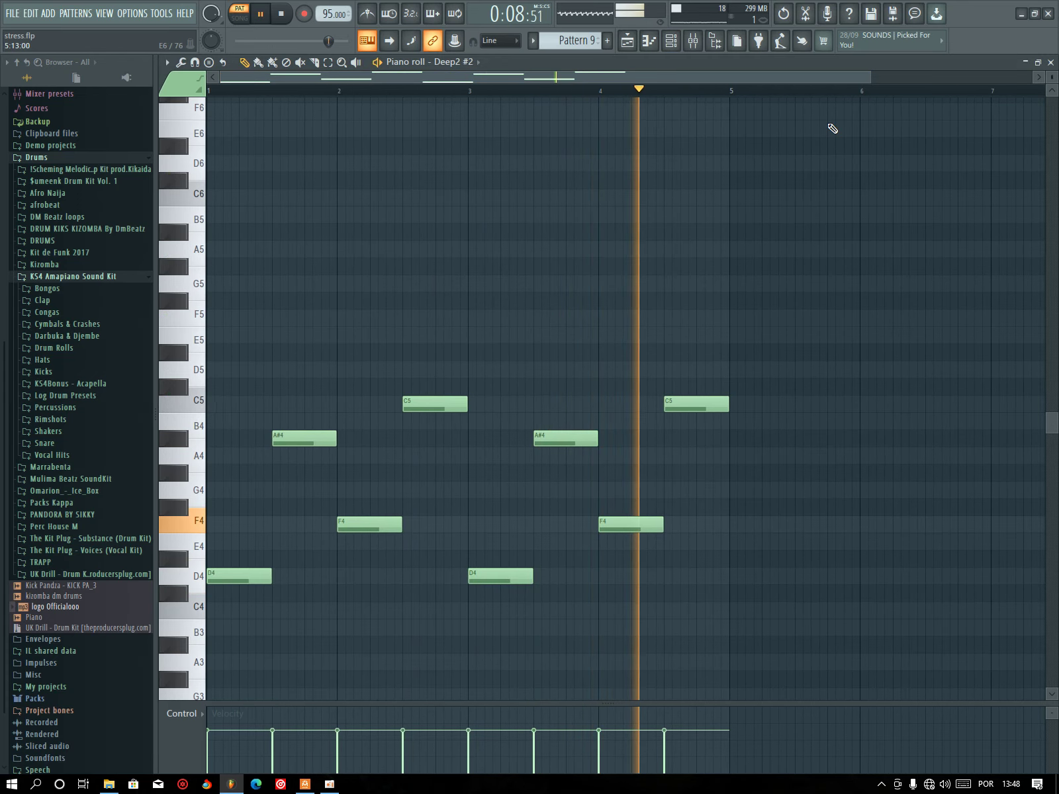
Switch to Pattern 12 from its playlist clip and examine the Purity #11 notes in the piano roll.
left_click(627, 41)
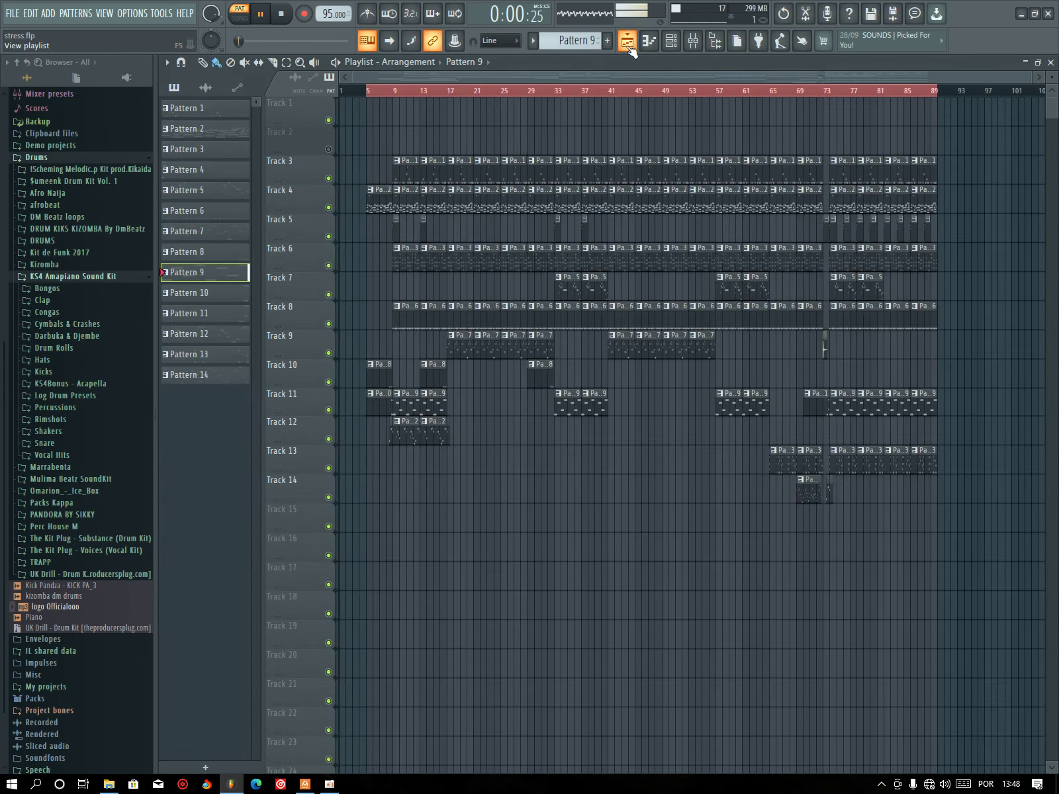
left_click(404, 433)
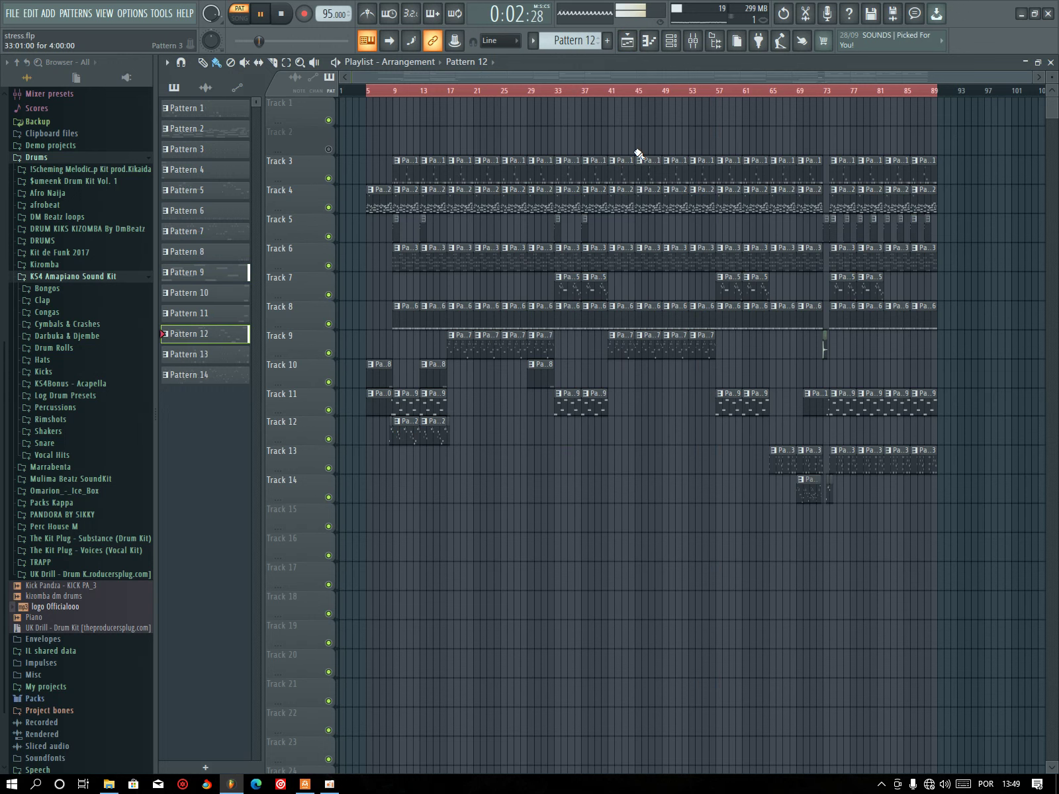
left_click(671, 42)
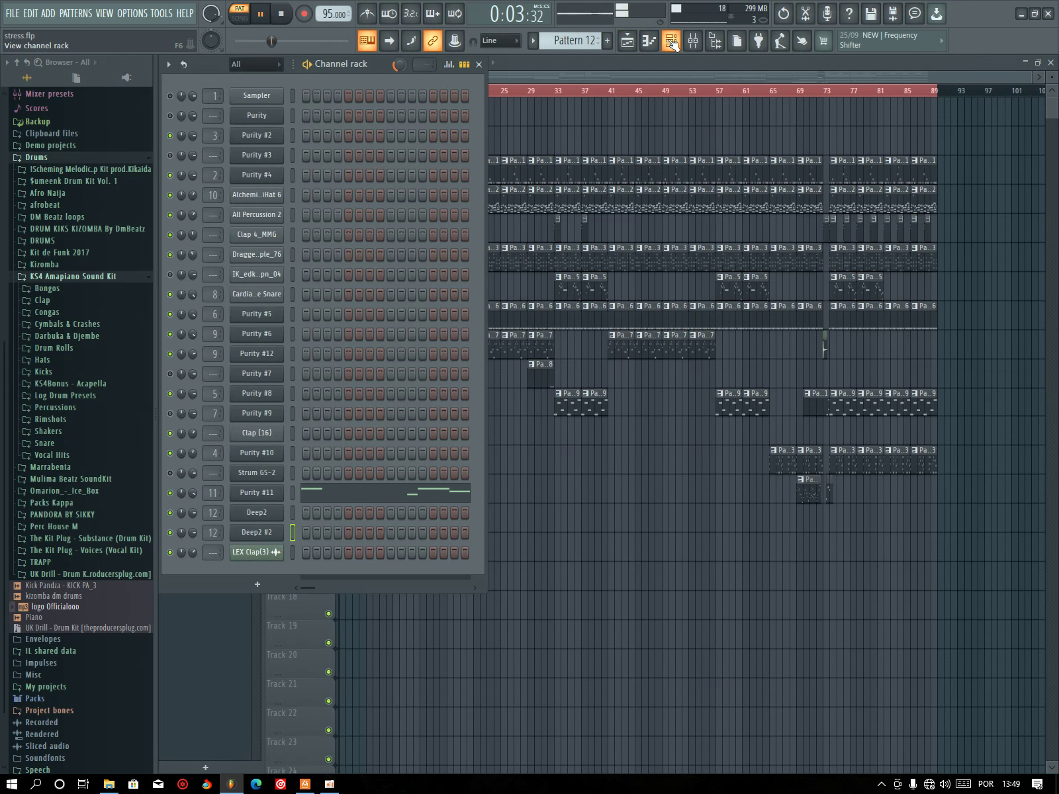
left_click(324, 497)
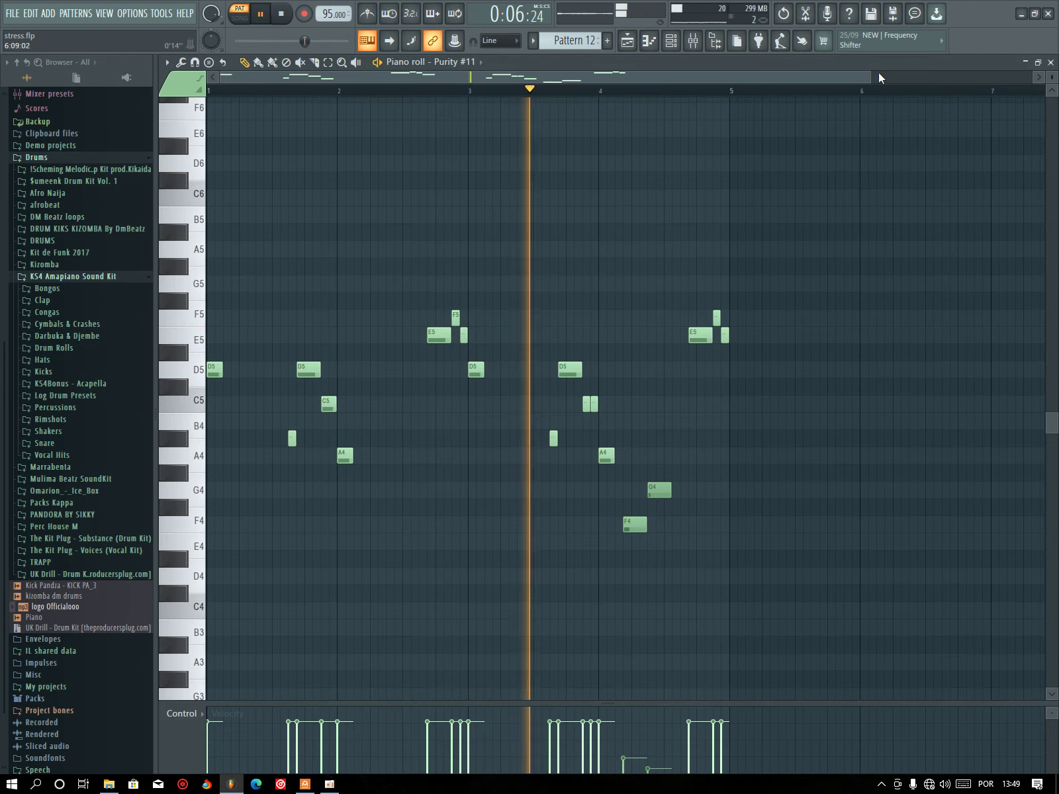
left_click_drag(871, 77, 970, 77)
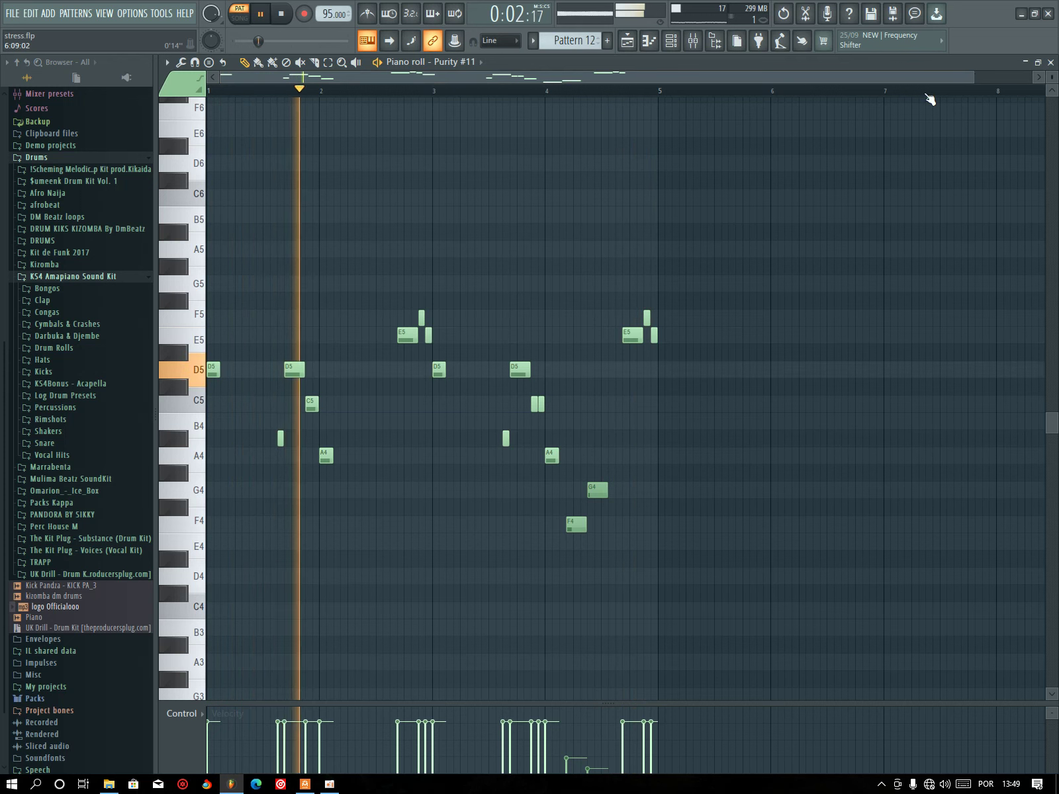
Inspect the preset loaded in the Purity #11 instrument and close its window.
key("F6")
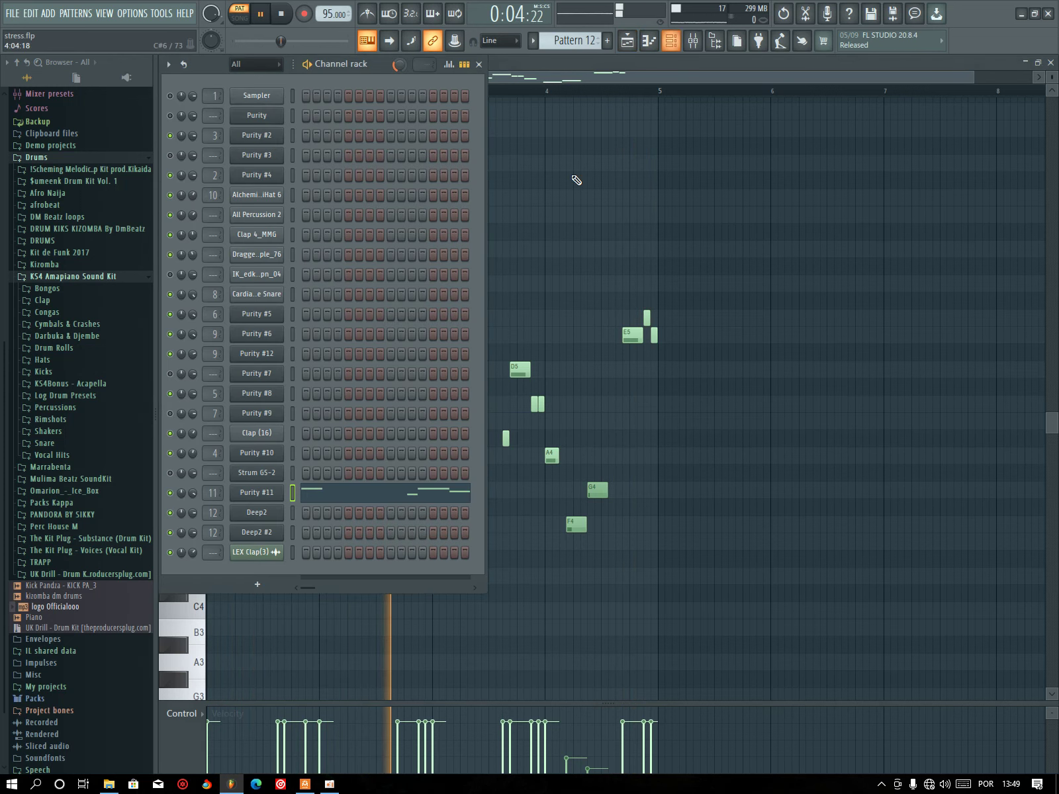
left_click(257, 492)
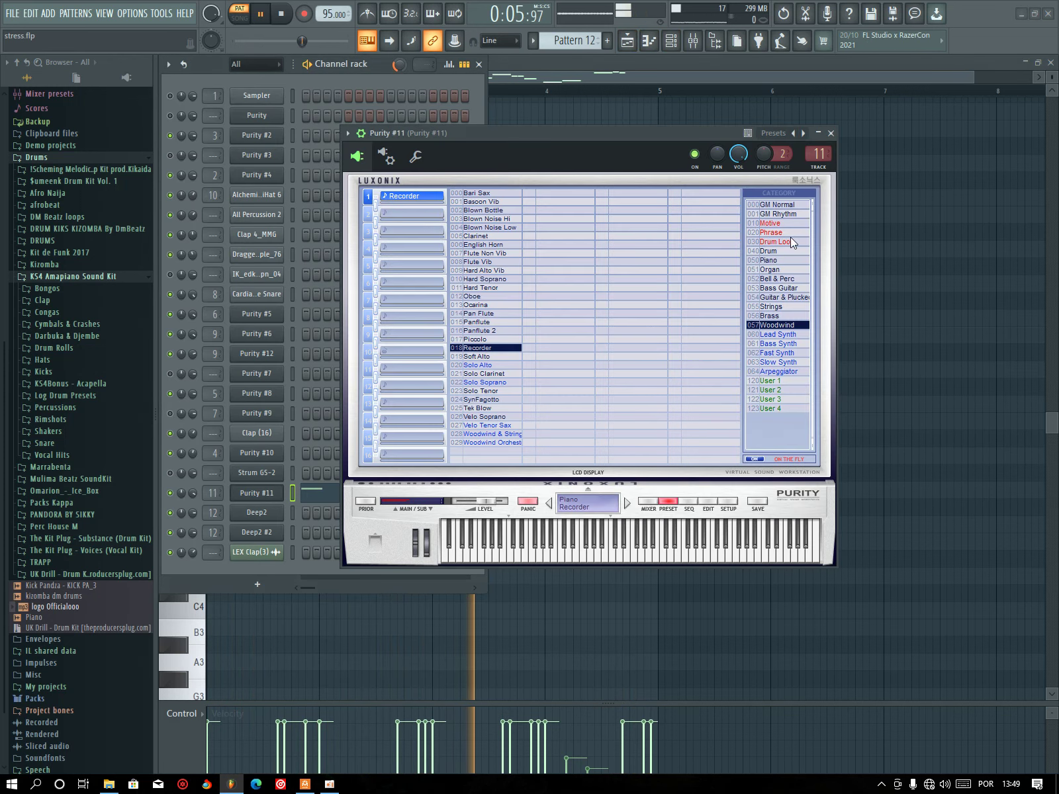
left_click(831, 133)
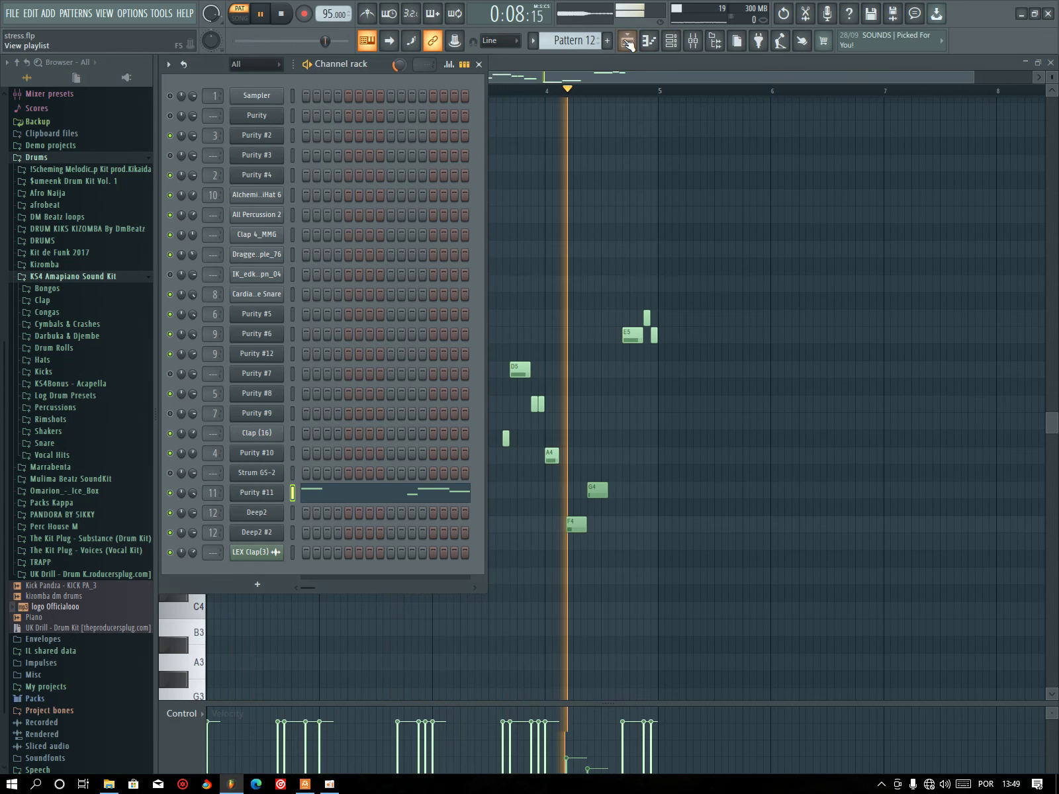
Switch to Pattern 7 from the playlist and inspect the preset loaded in its Purity #12 instrument.
left_click(628, 44)
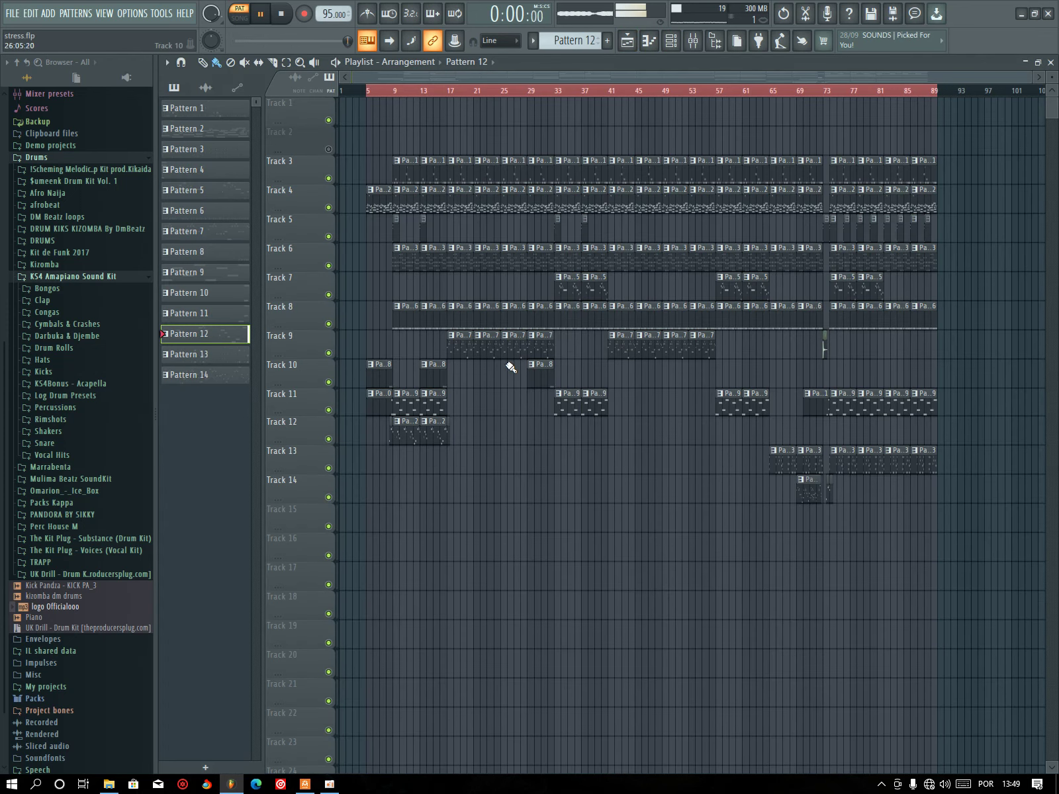
left_click(673, 42)
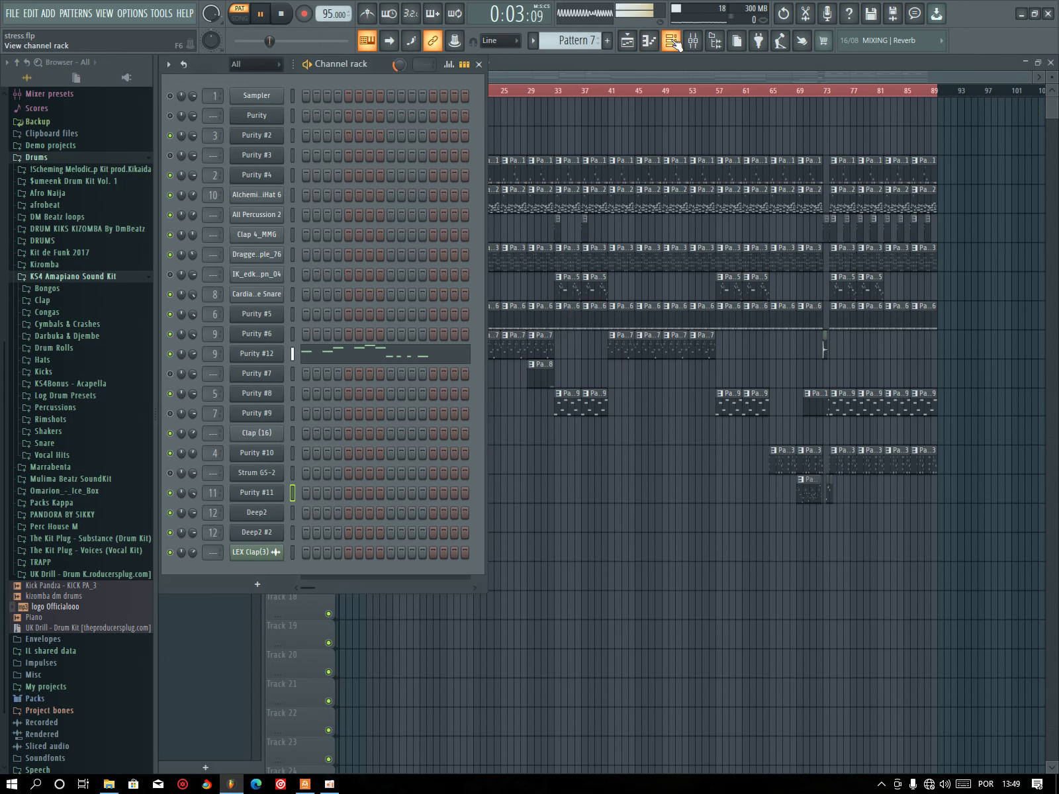
left_click(258, 354)
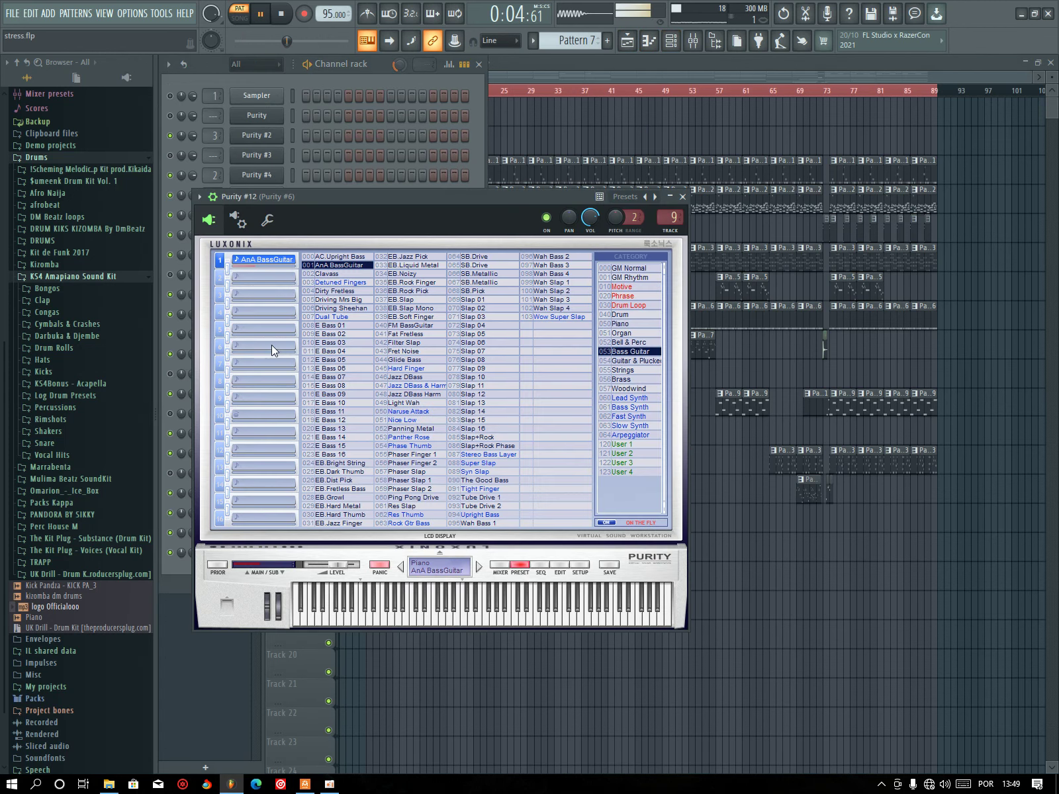
left_click(683, 196)
On the Purity #6 mixer track, set the Fruity Fast Dist mix level to 5% and review the RBass Mono settings.
left_click(692, 41)
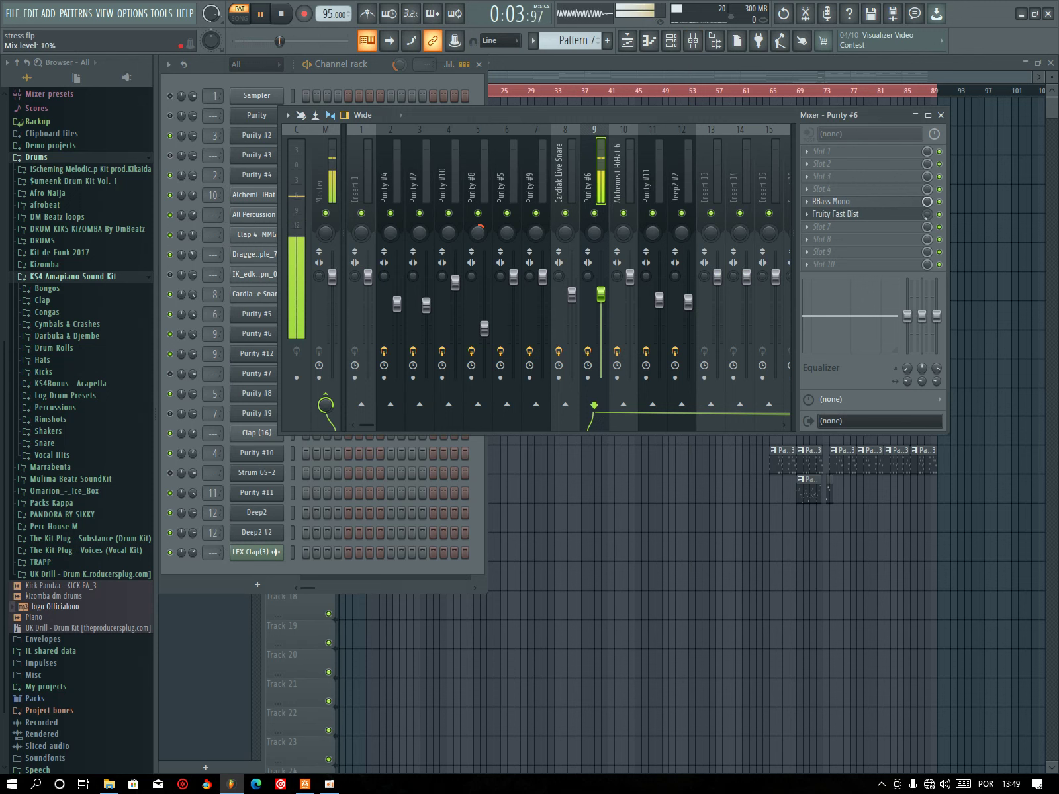
left_click_drag(927, 214, 927, 216)
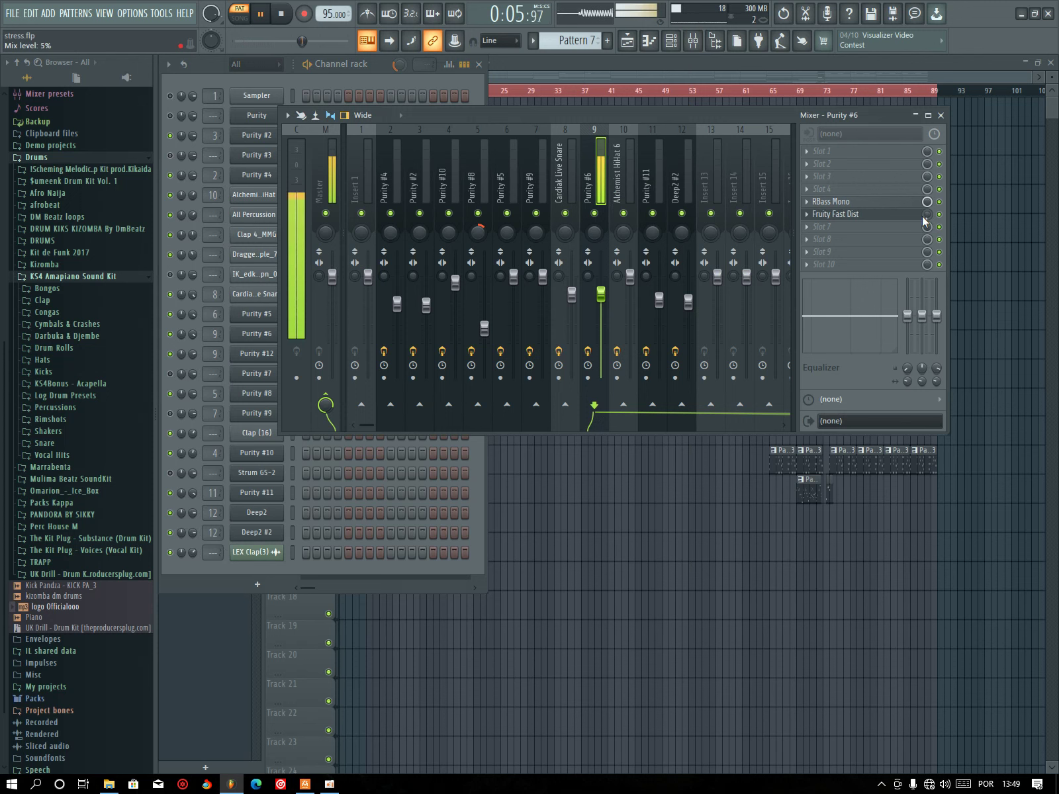
left_click(854, 202)
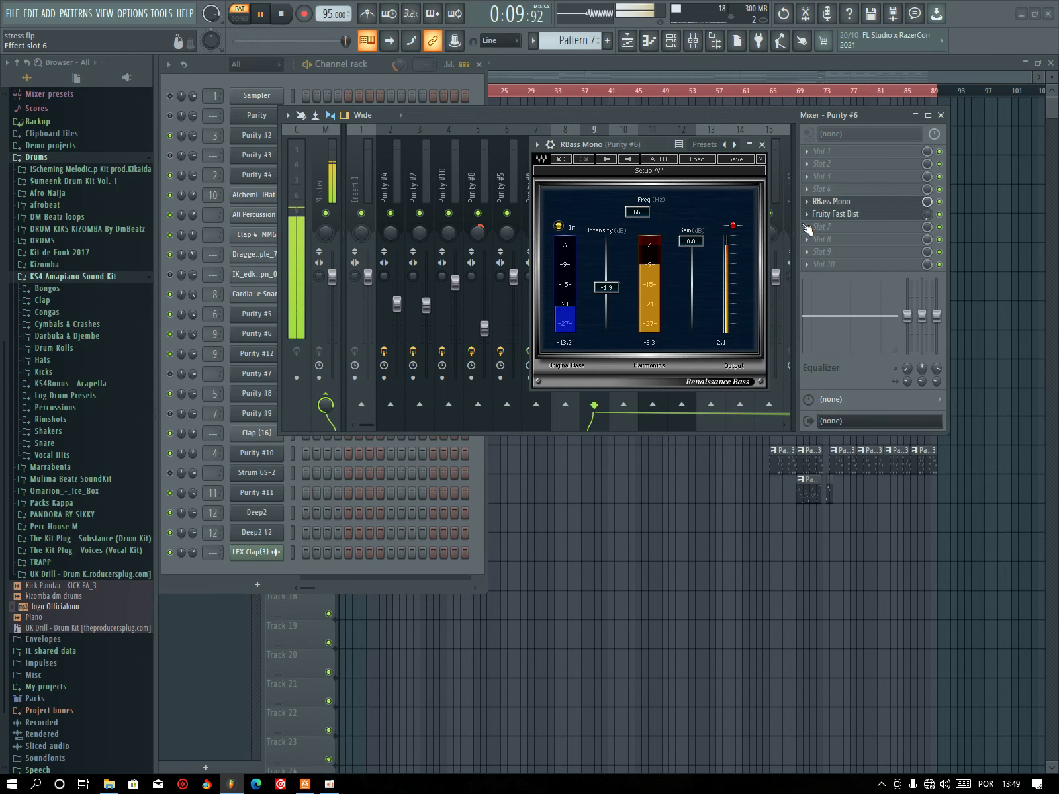
left_click(764, 144)
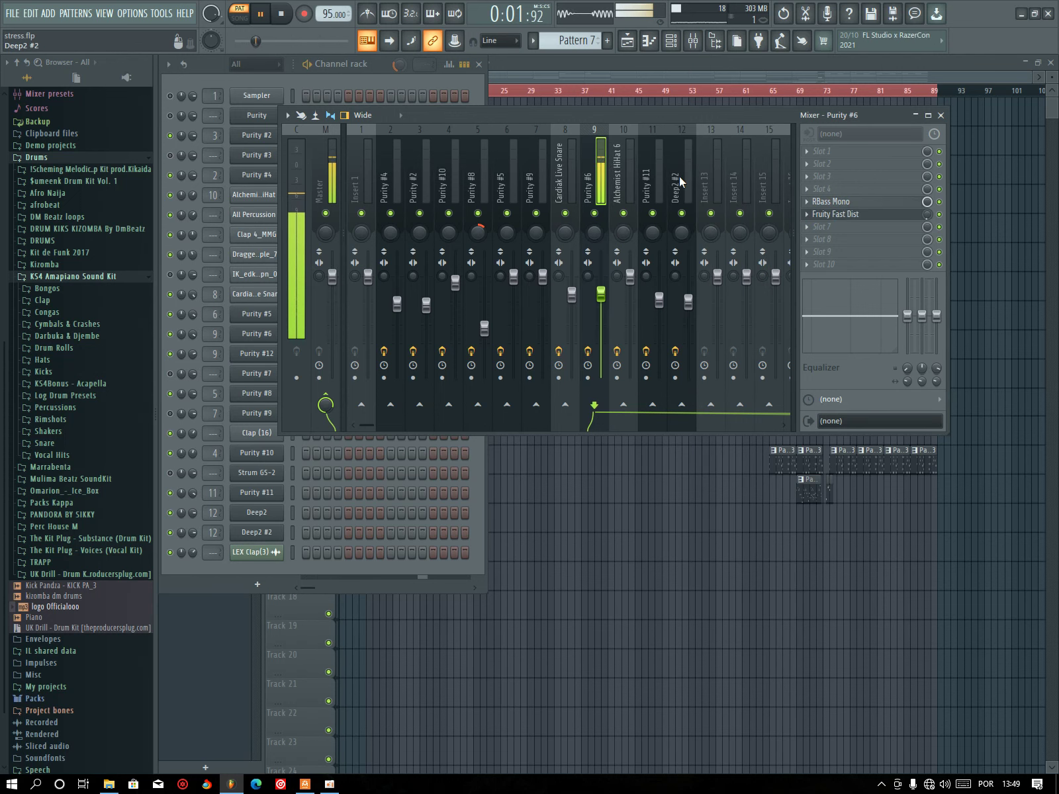
Switch to Pattern 5 from its playlist clip and review the Purity #8 preset and piano roll notes.
left_click(437, 85)
left_click(539, 69)
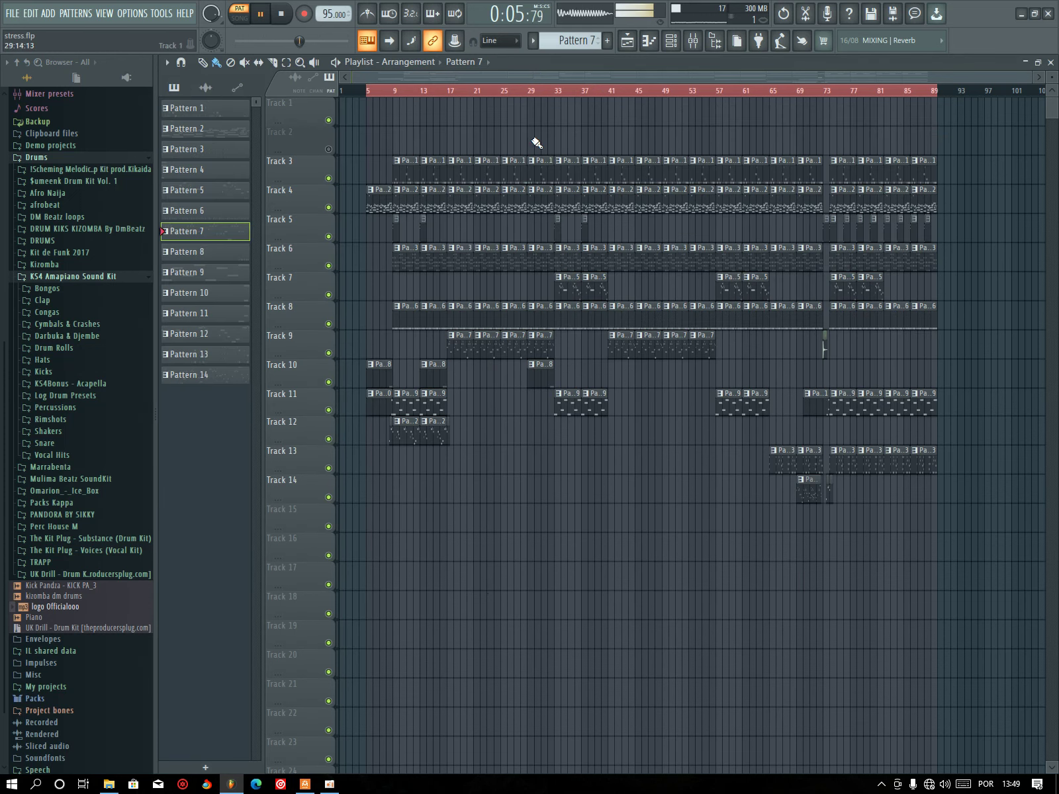
left_click(567, 282)
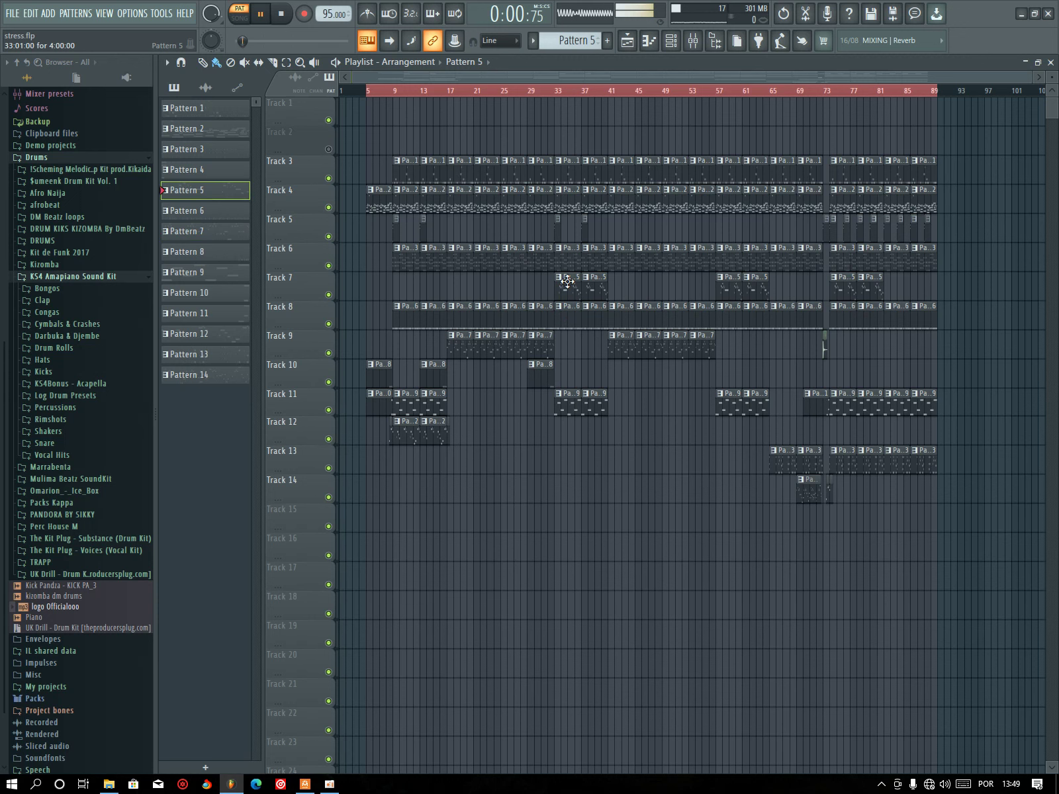
left_click(674, 42)
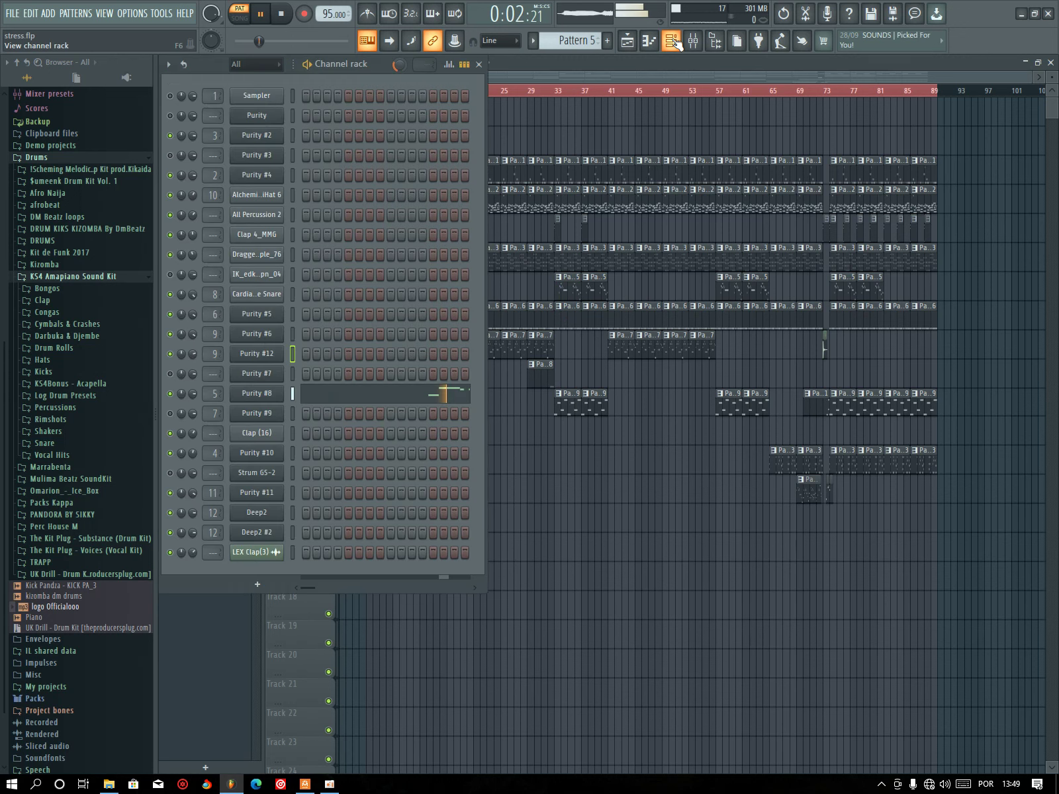
left_click(253, 393)
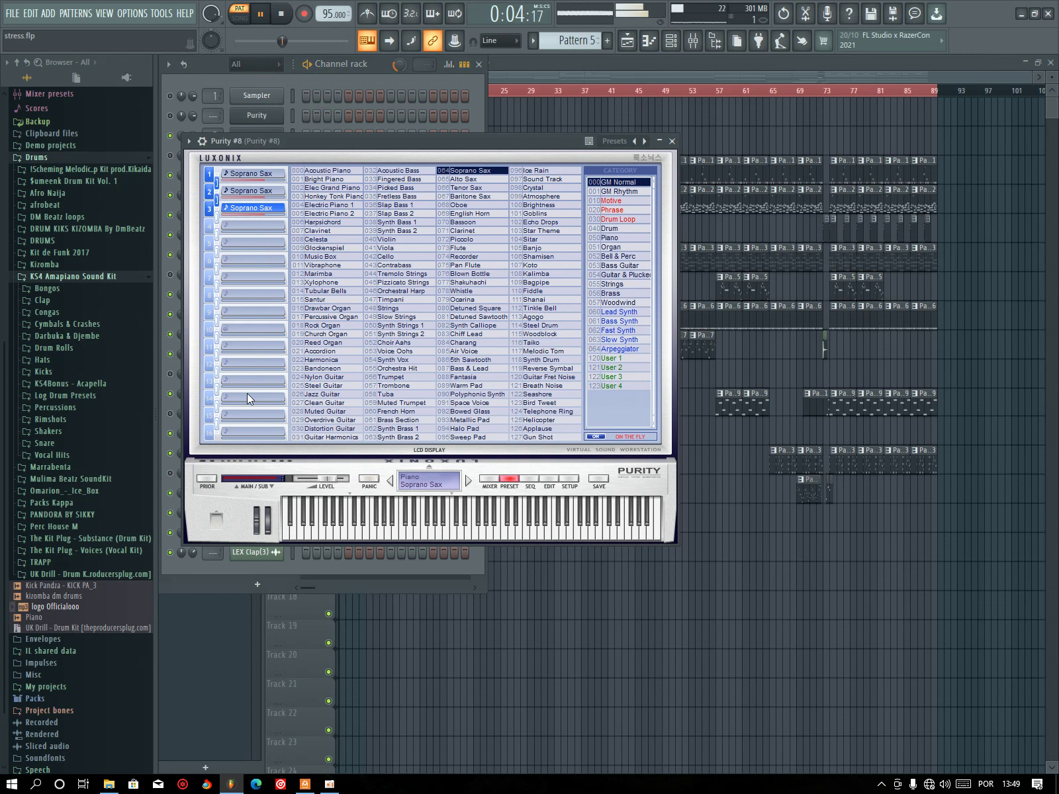
left_click(672, 141)
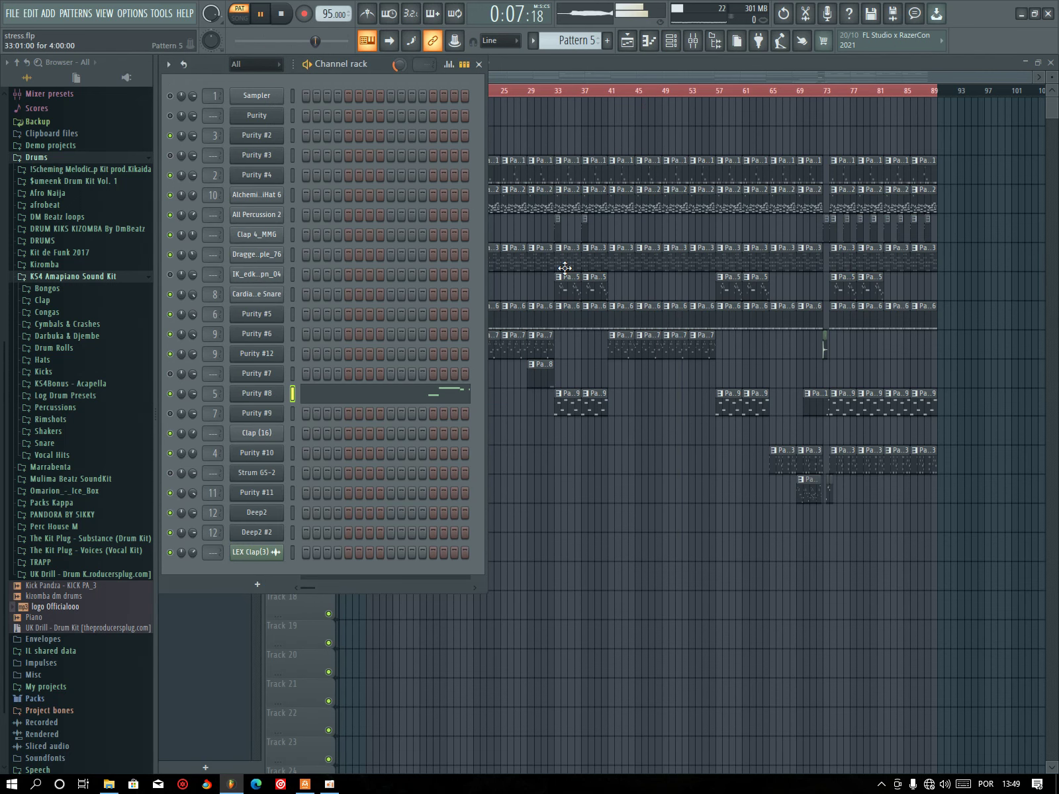
left_click(395, 398)
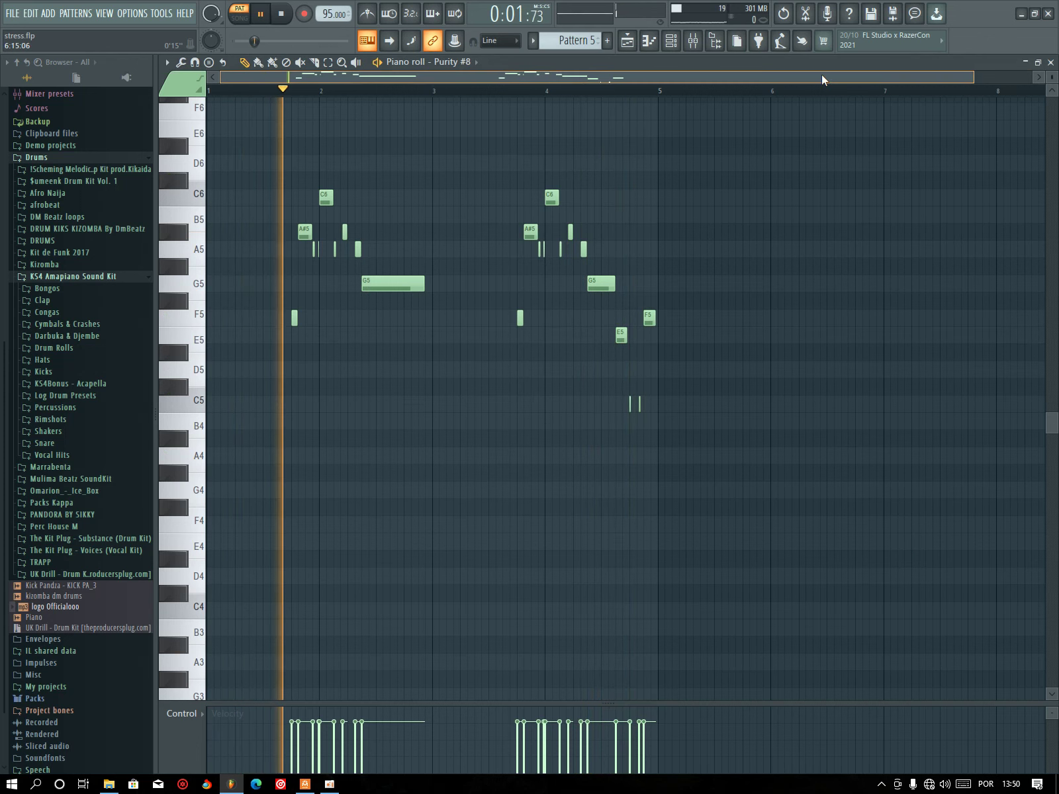
scroll(846, 281, "up", 3)
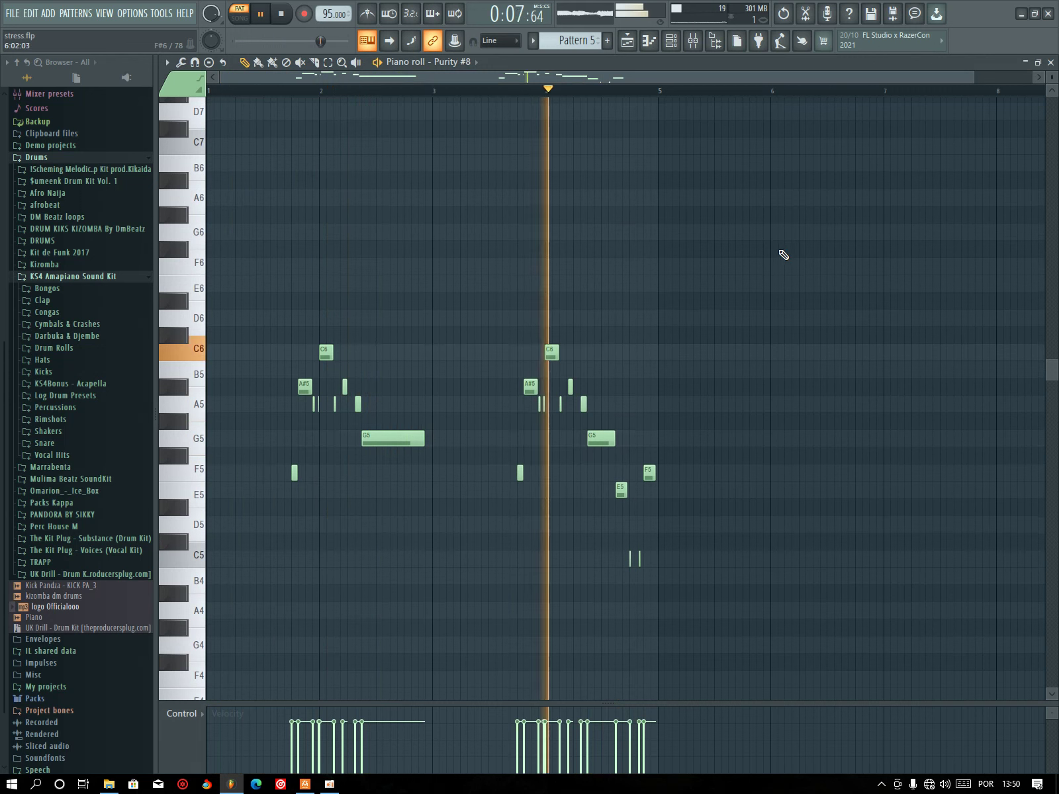
Switch to Pattern 6 from its playlist clip and review the drum steps in the channel rack.
left_click(630, 45)
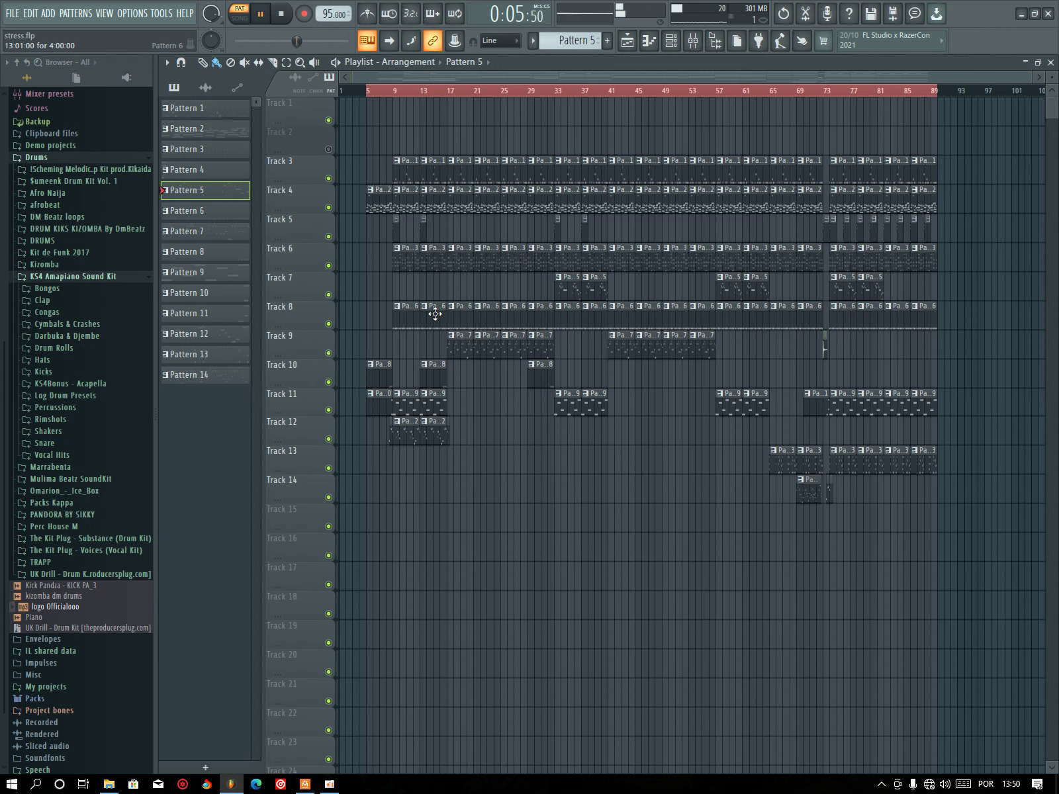
left_click(674, 42)
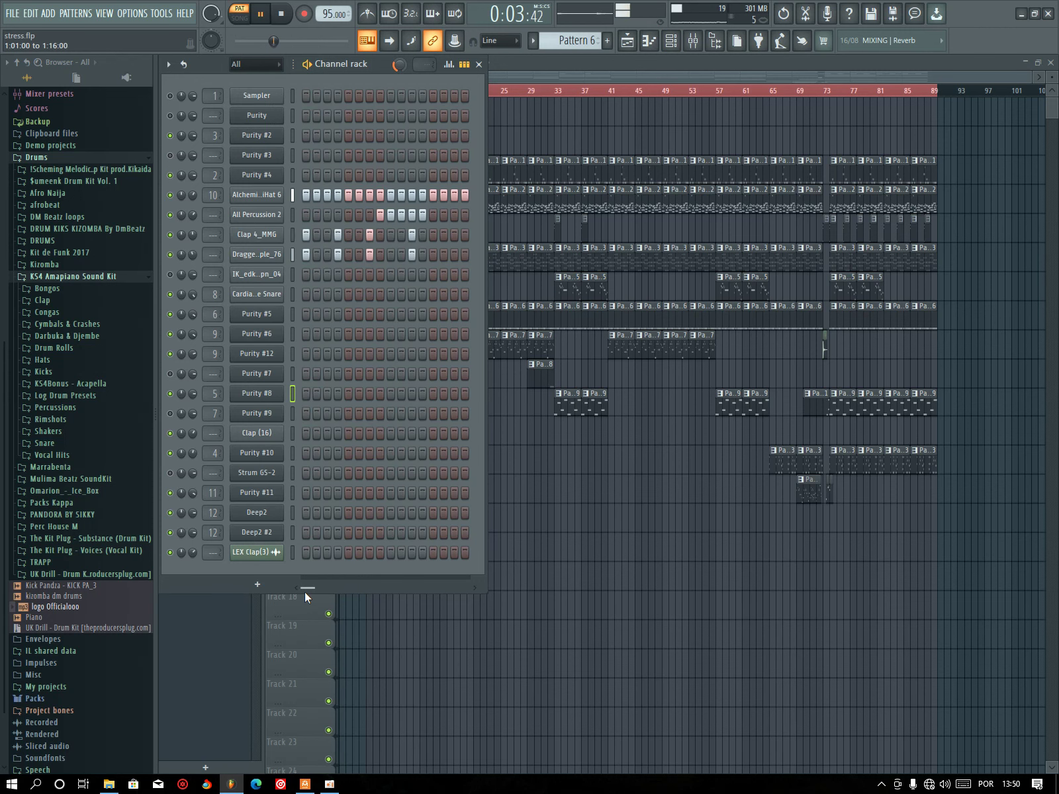
key("F6")
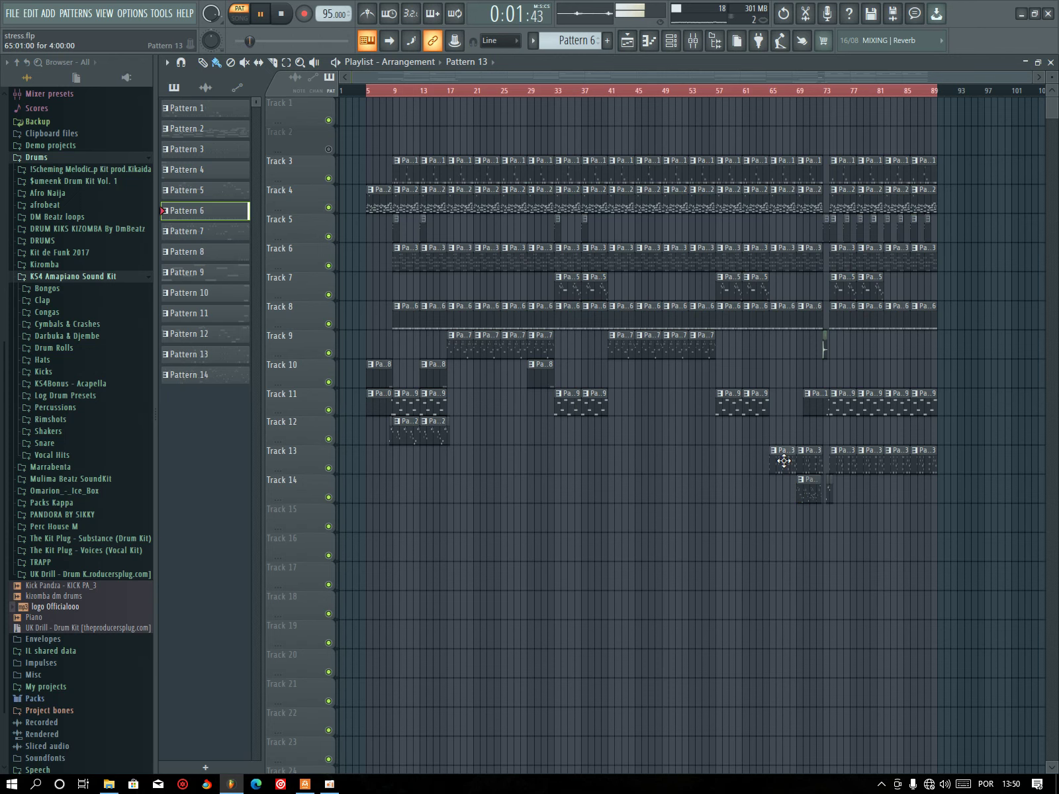
Switch to Pattern 13 from its playlist clip and examine the Purity #10 notes in the piano roll.
left_click(672, 43)
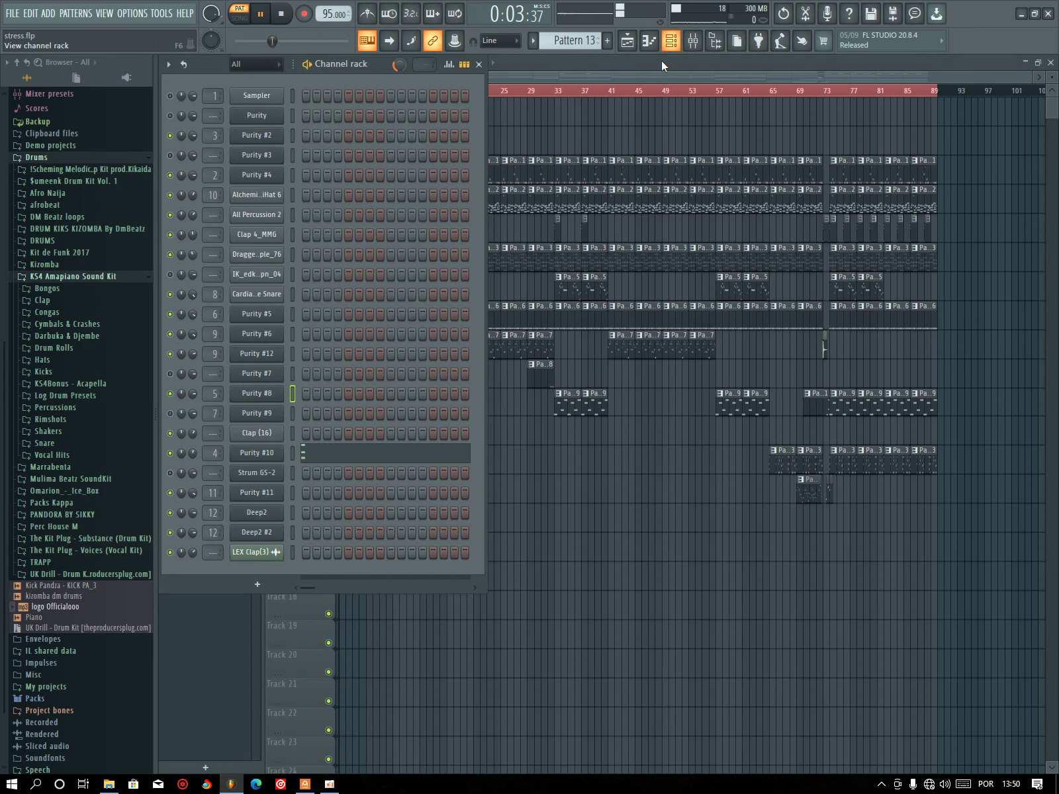
left_click(344, 457)
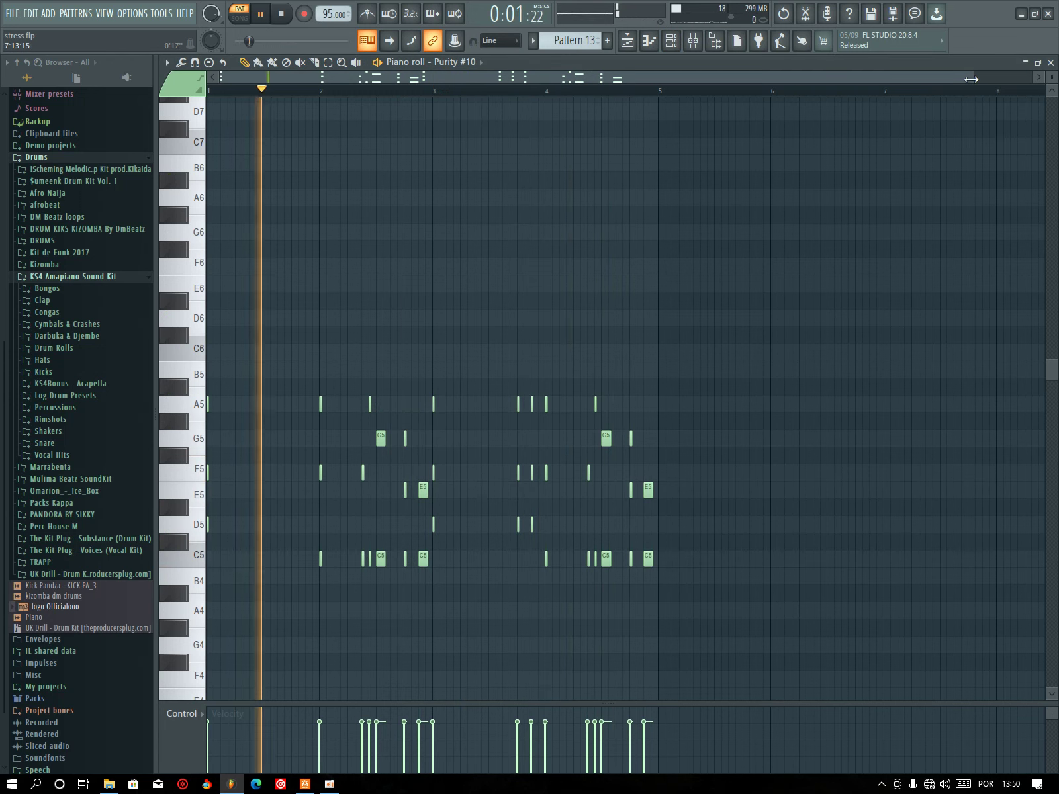
left_click_drag(973, 76, 678, 113)
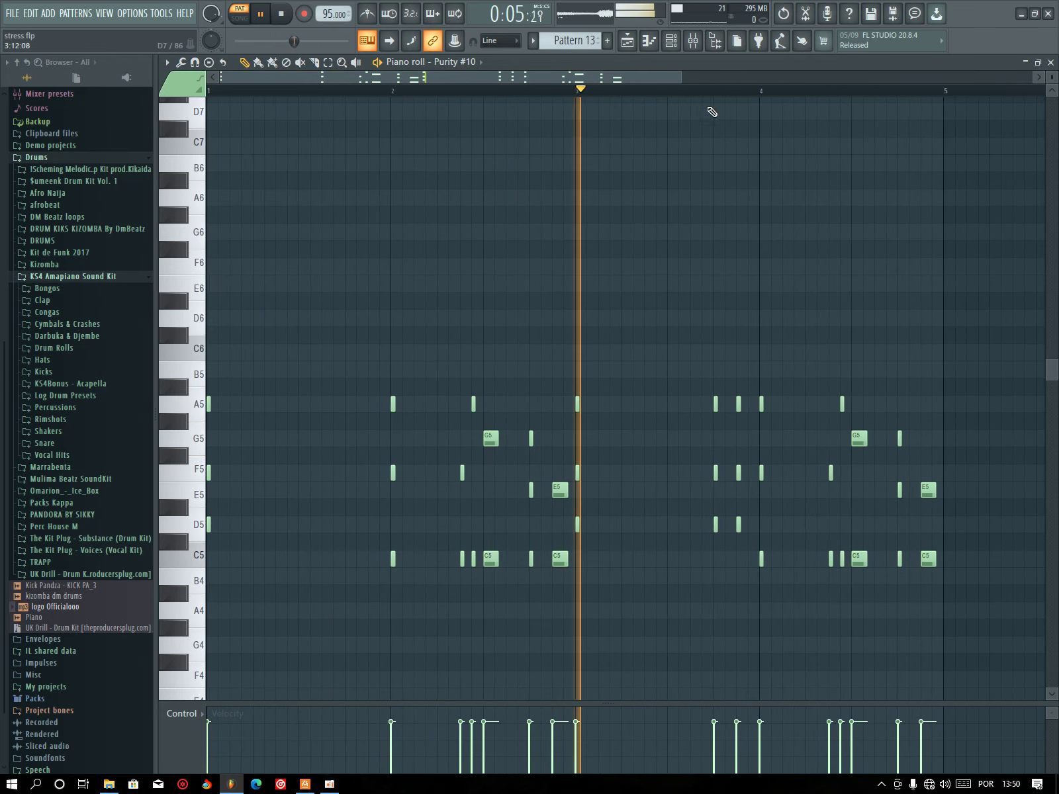
Switch to Pattern 14 from its playlist clip and examine the Purity #6 notes in the piano roll.
left_click(630, 45)
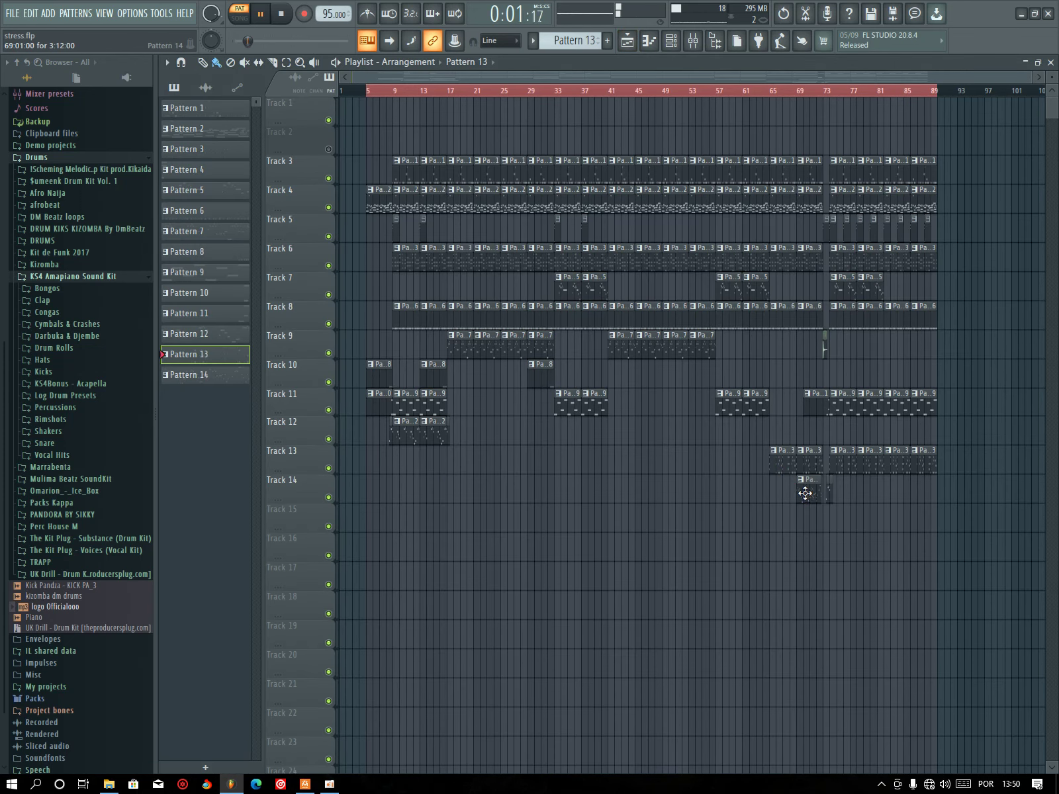
left_click(671, 42)
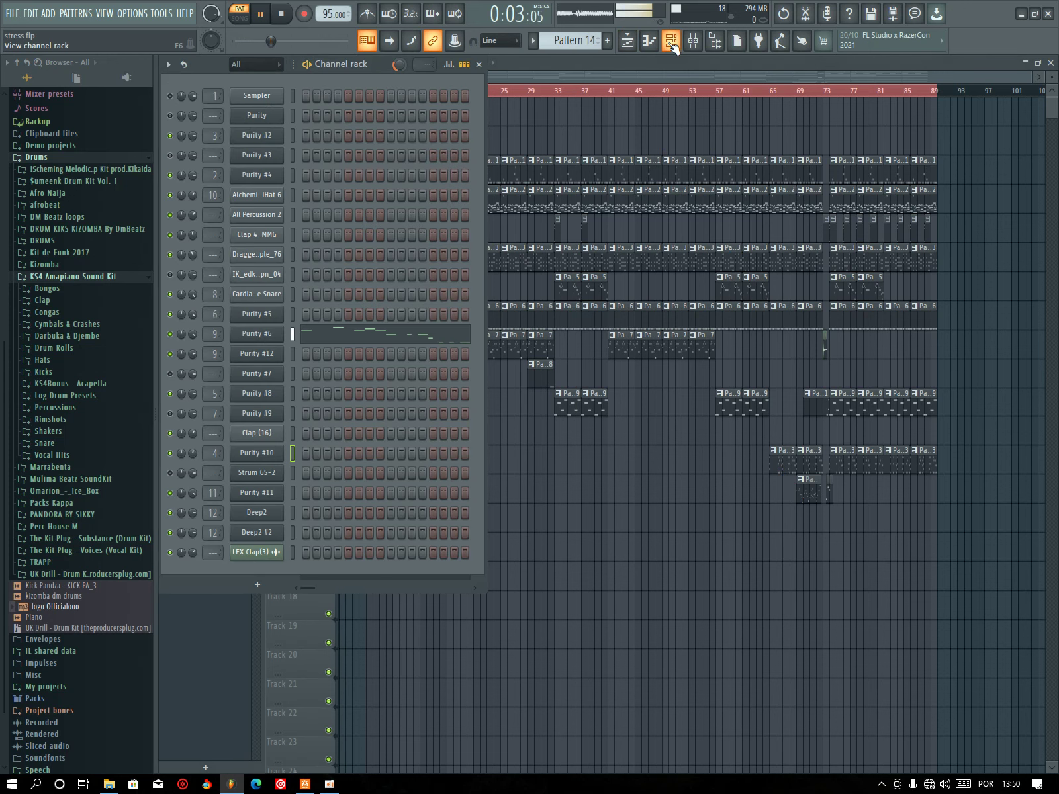
left_click(383, 340)
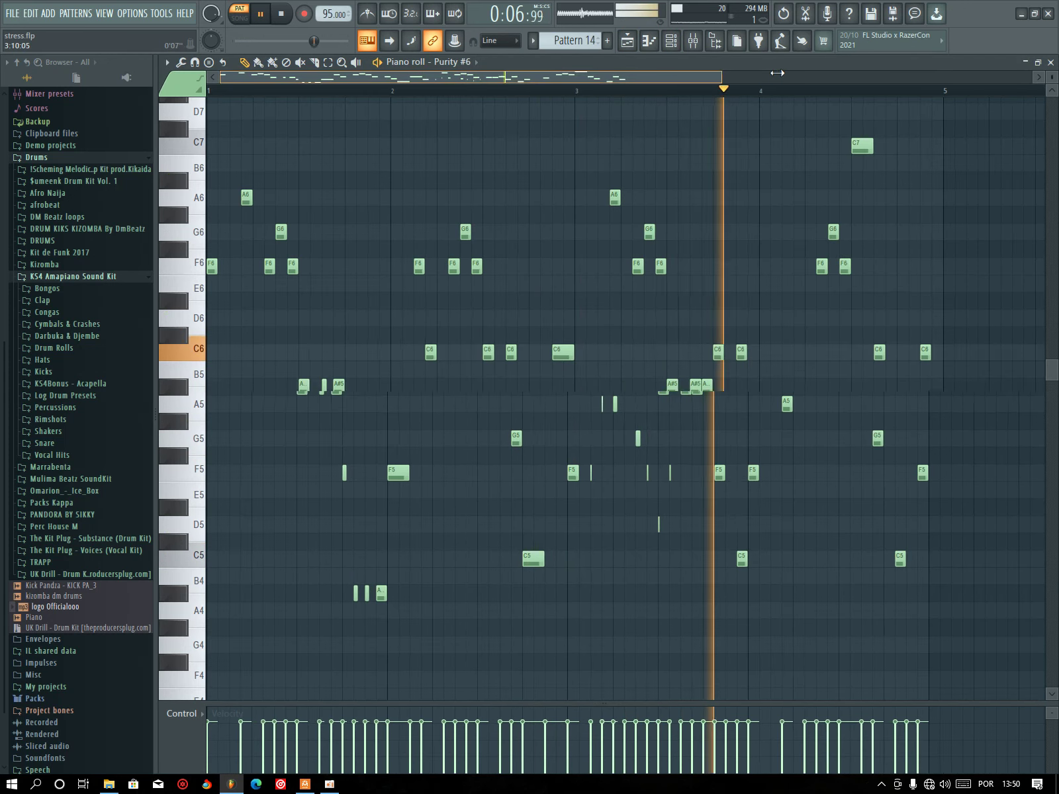
left_click_drag(682, 77, 778, 73)
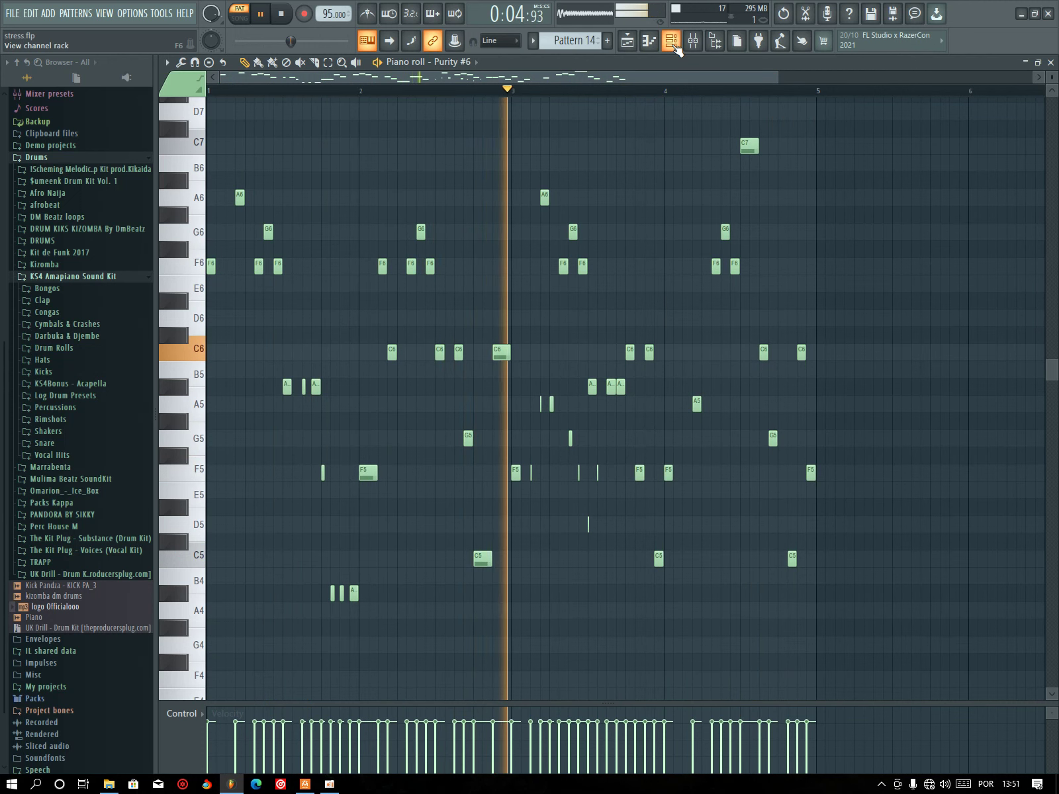
Inspect the preset loaded in the Purity #6 instrument and close its window.
left_click(671, 41)
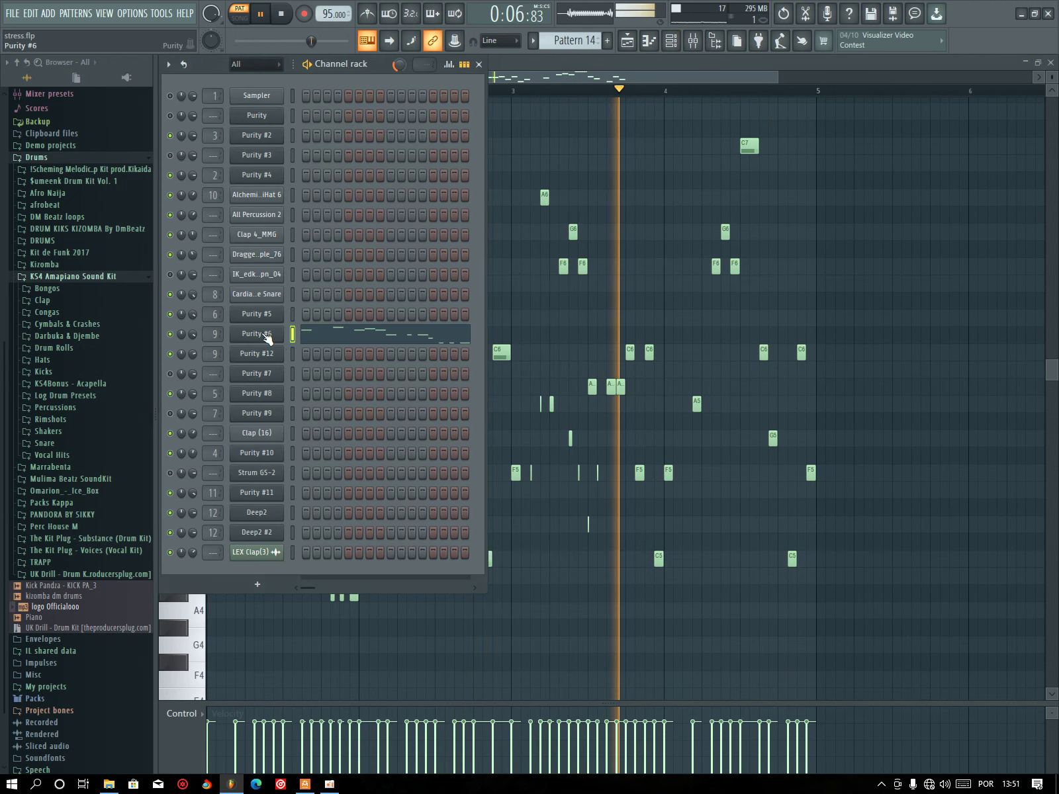
left_click(263, 336)
left_click(191, 203)
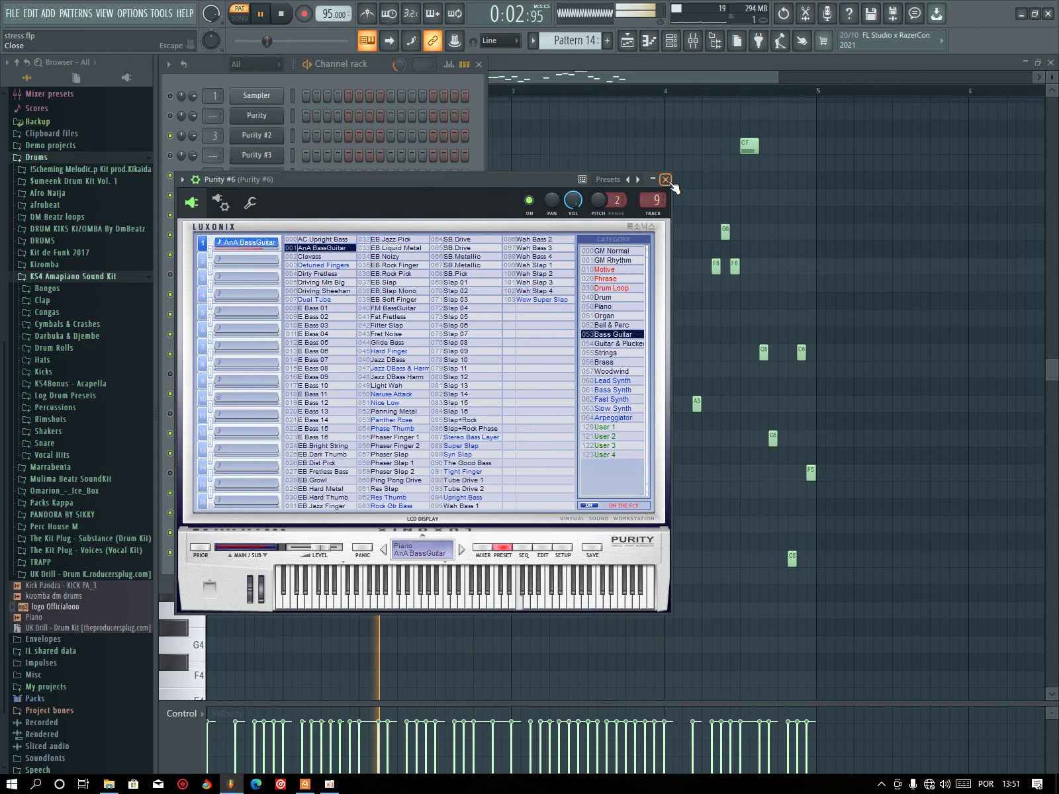
left_click(666, 180)
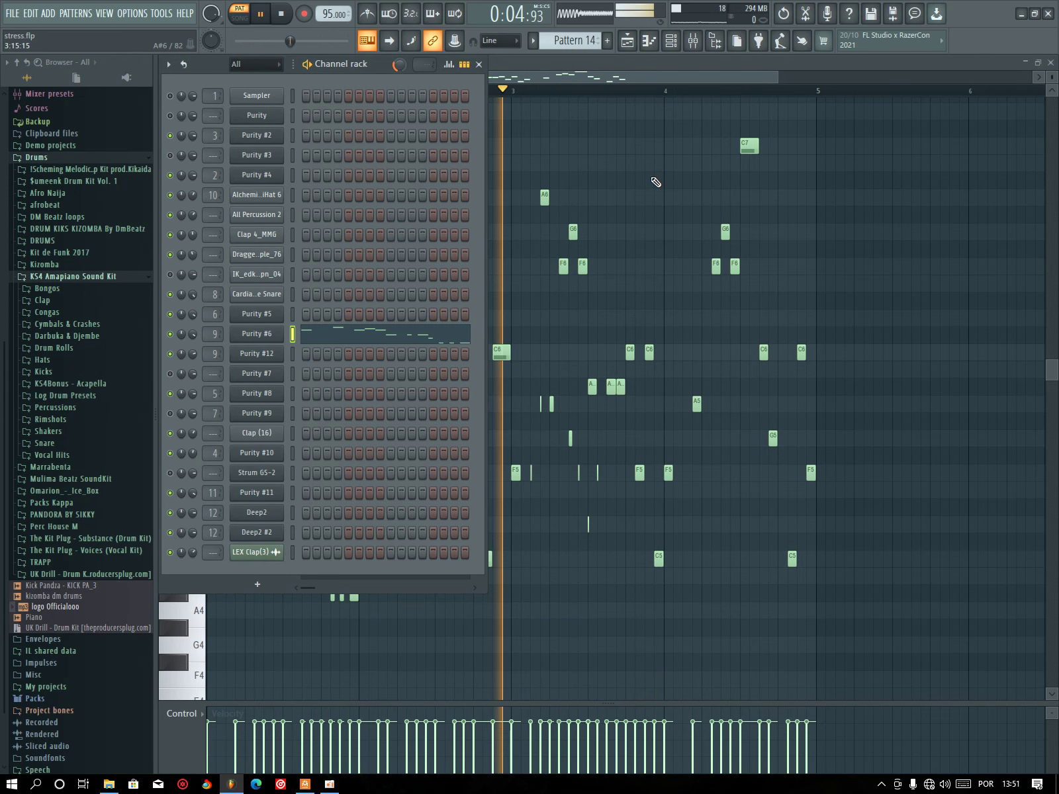
Switch to Pattern 11 from its playlist clip, then examine and play back the Deep2 slide notes near bar 5.
left_click(627, 41)
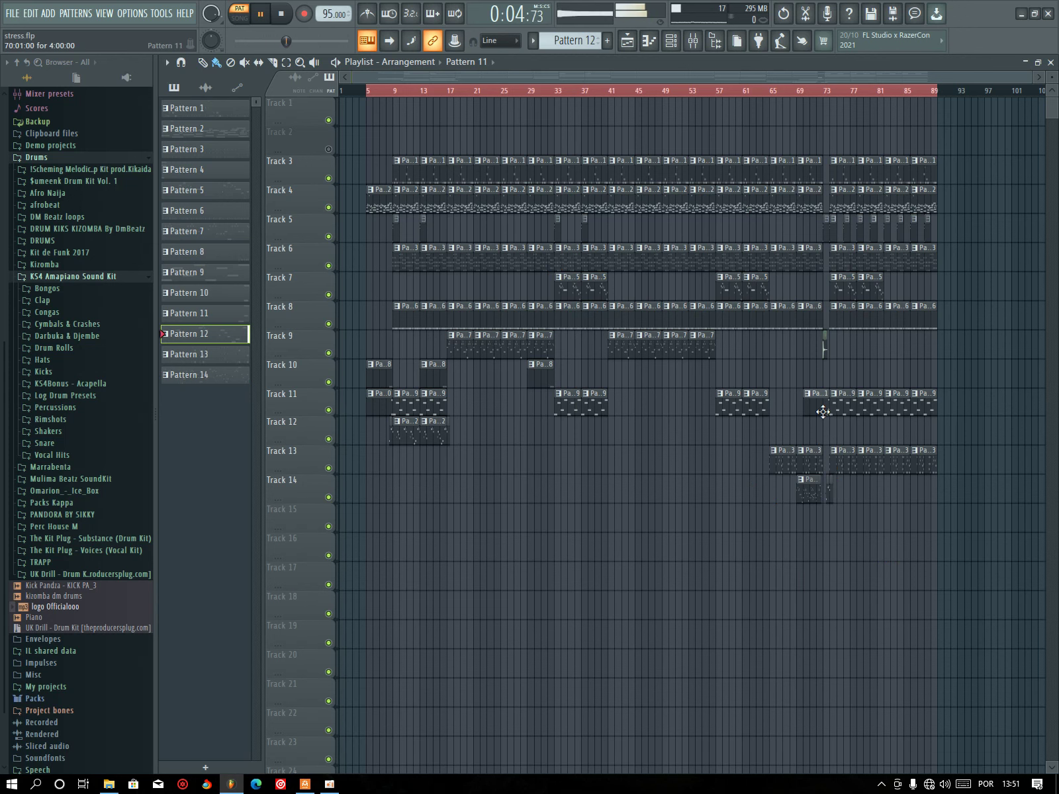
left_click(670, 42)
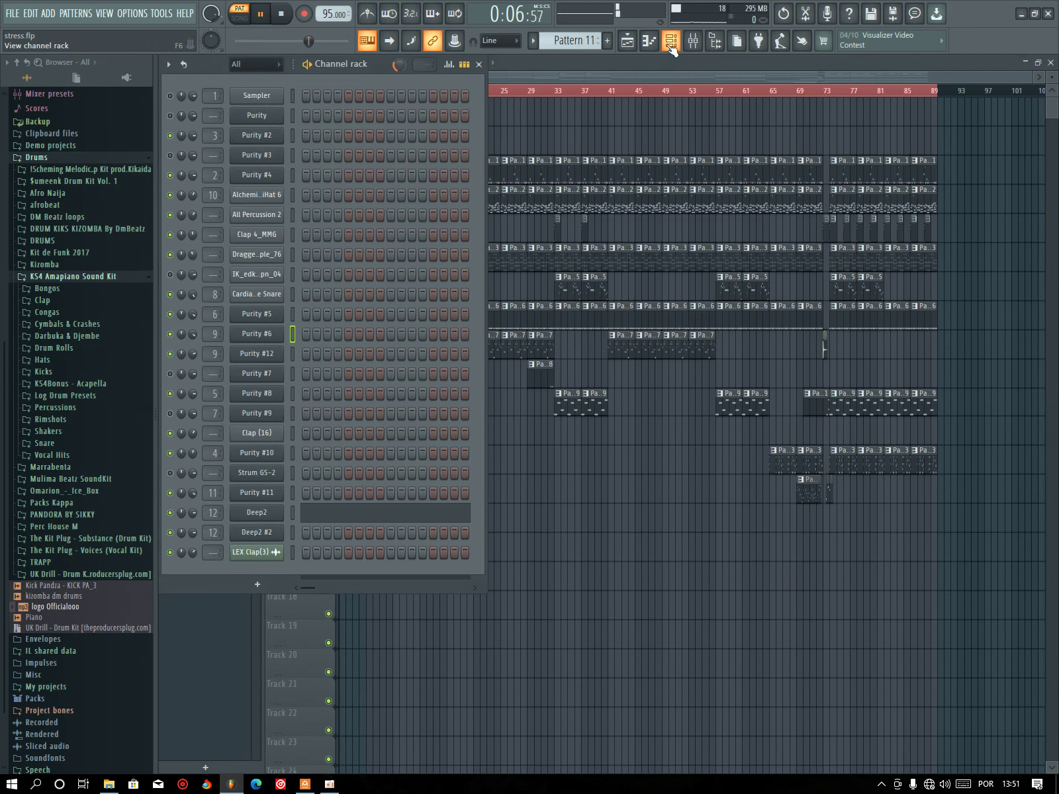
left_click(357, 523)
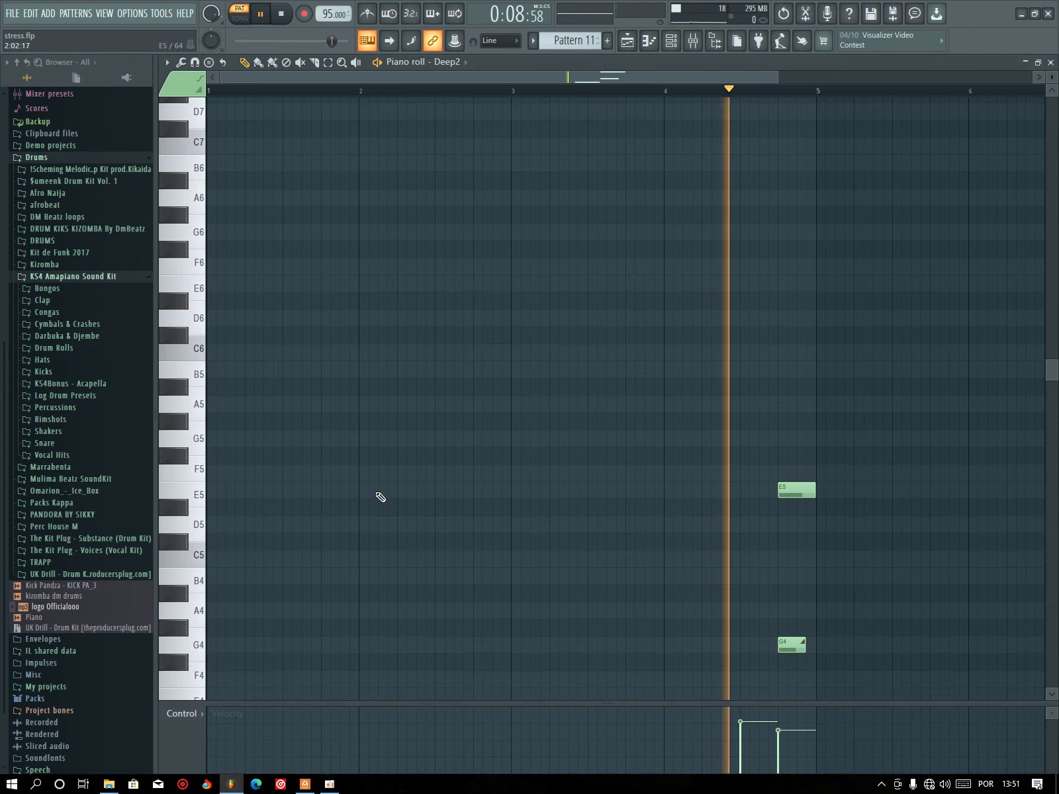
scroll(378, 496, "down", 3)
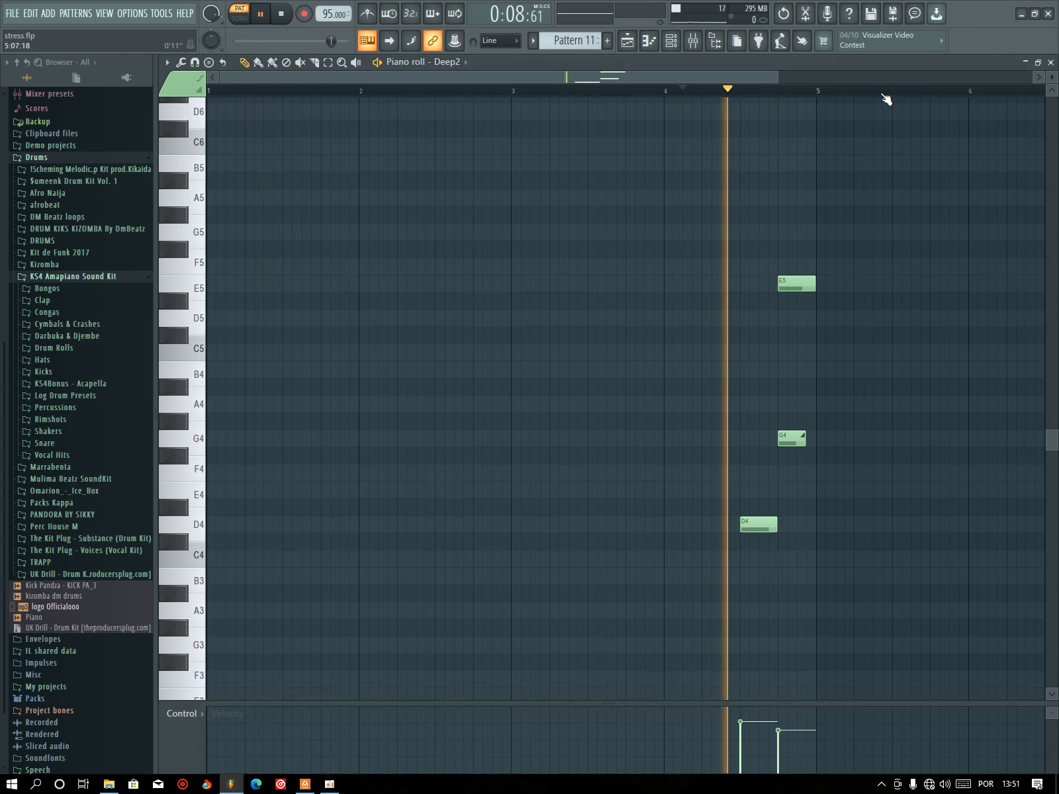
scroll(886, 98, "up", 4)
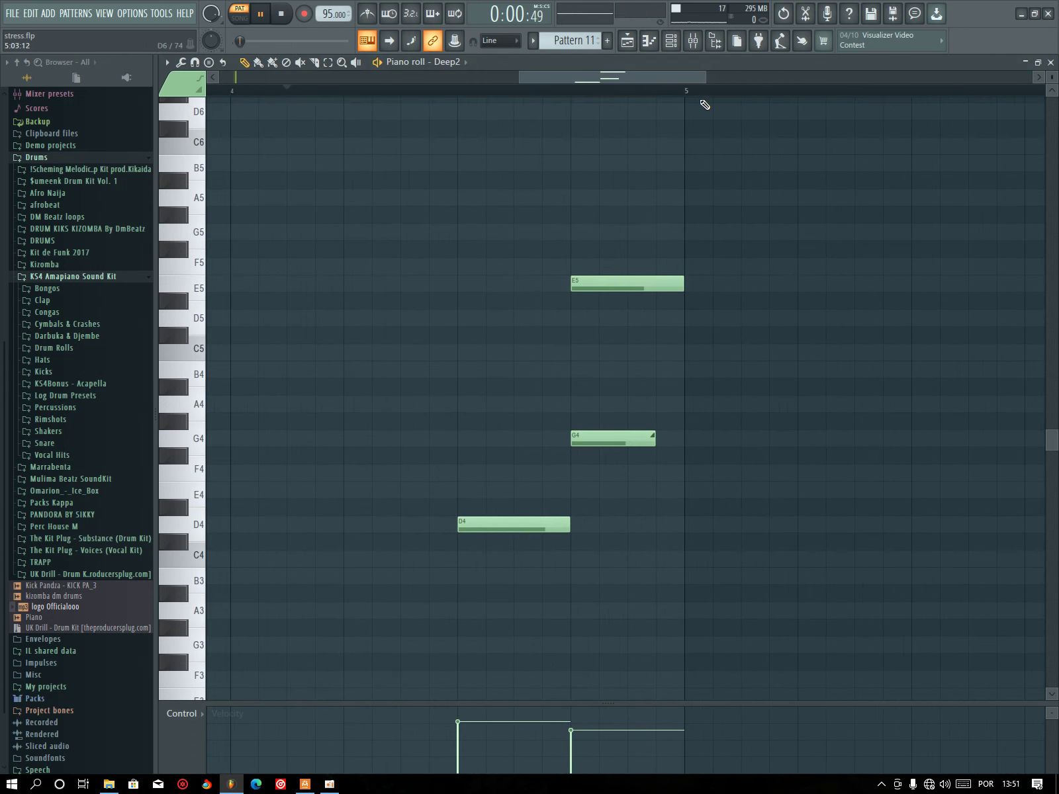
left_click(411, 93)
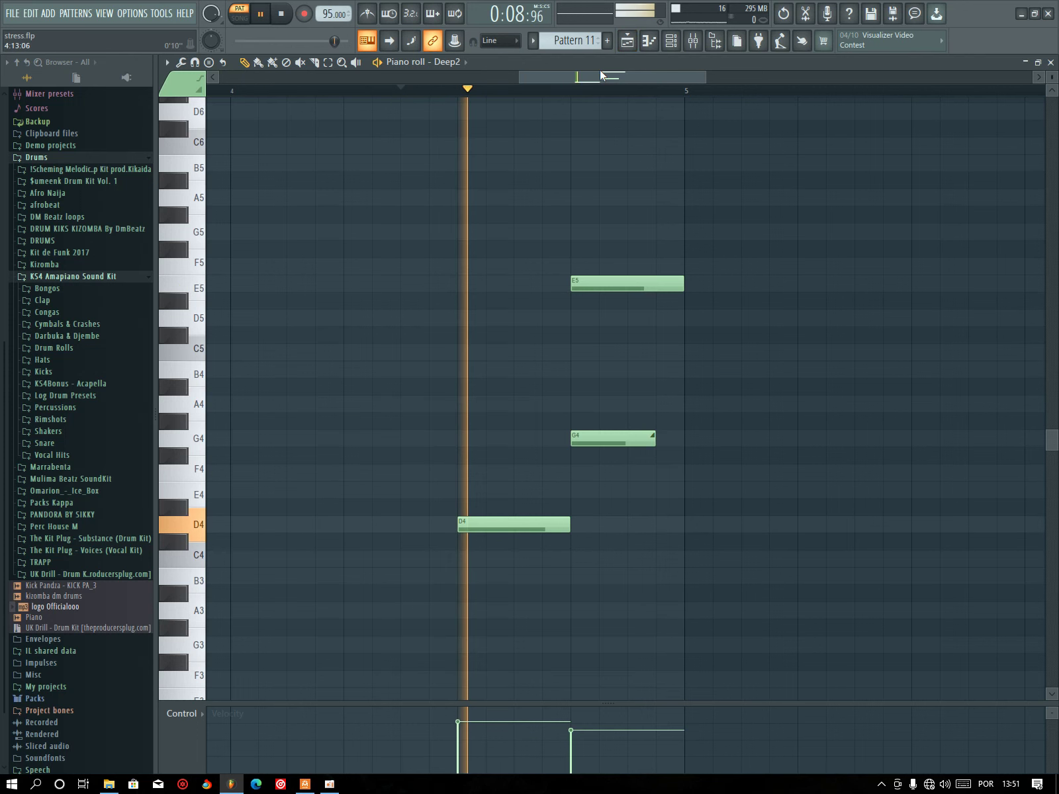
Return to the playlist and play the full arrangement in song mode from about bar 71.
left_click(629, 41)
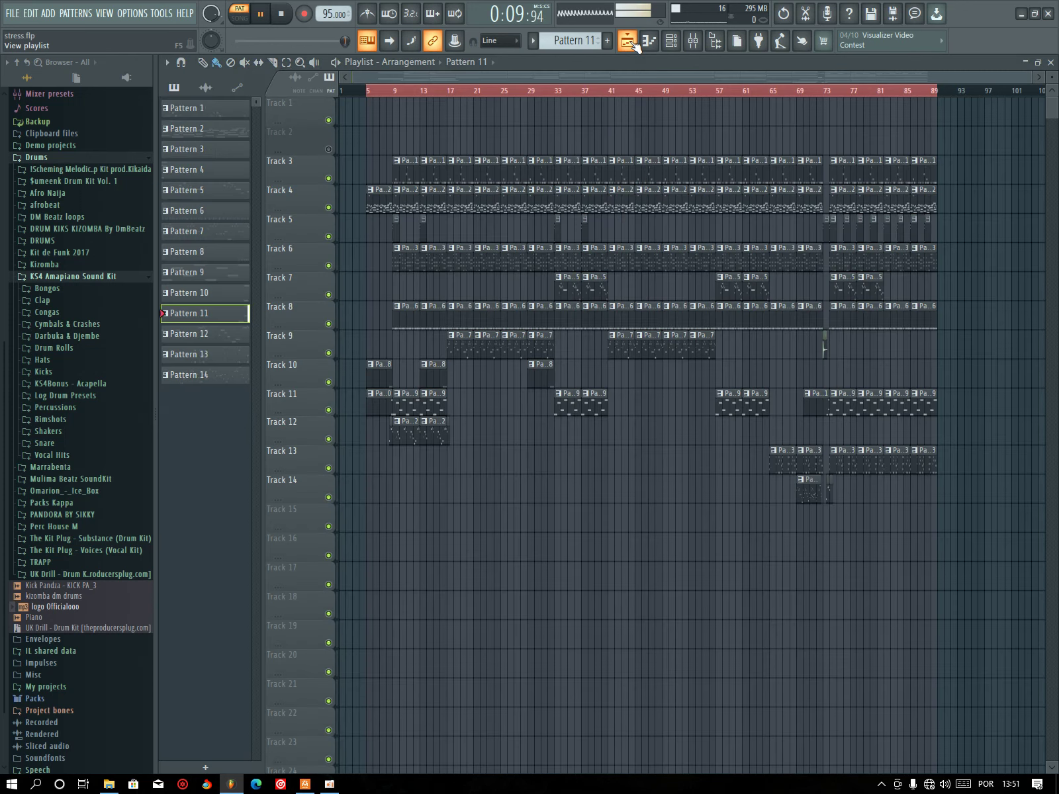
left_click(812, 92)
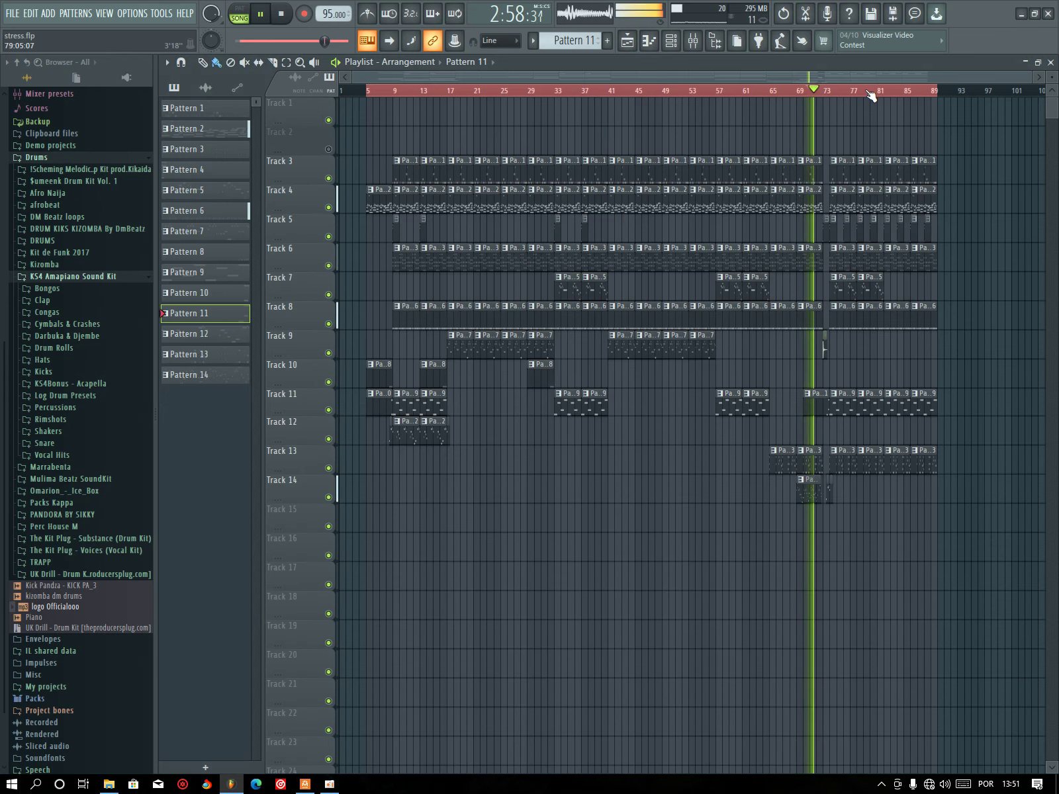
Open the Deep2 notes of Pattern 11 in the piano roll and examine them between bars 4 and 5 during song playback.
scroll(871, 94, "up", 2)
left_click(674, 48)
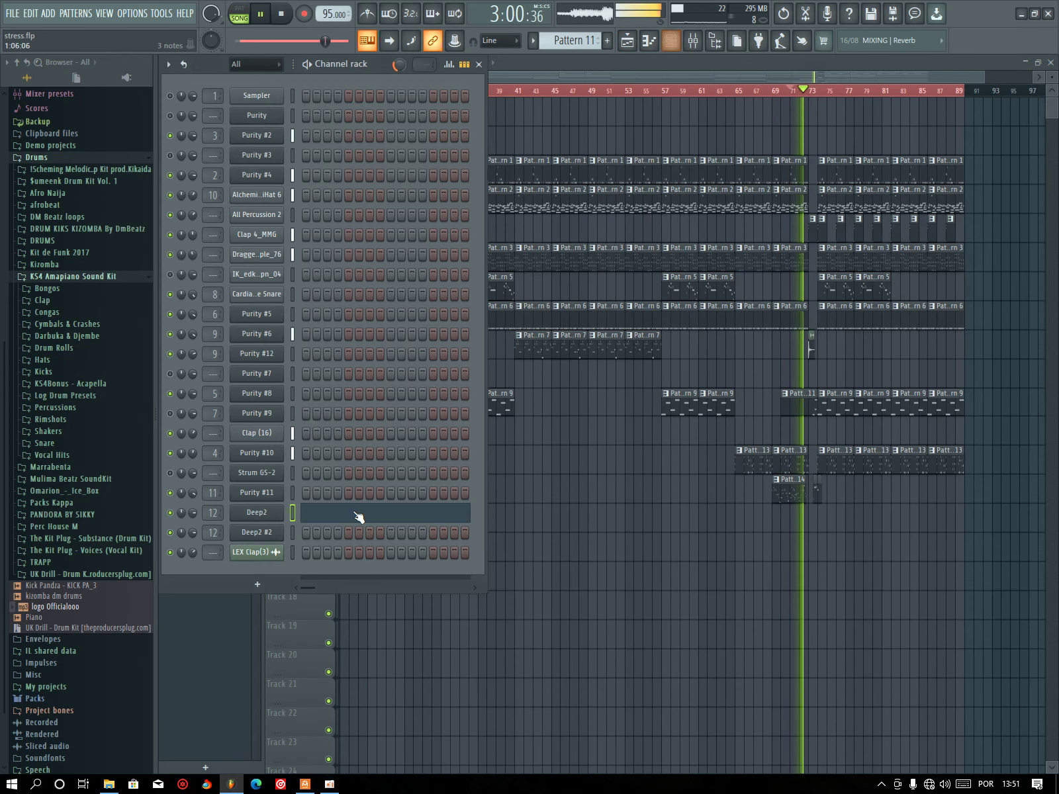
left_click(359, 515)
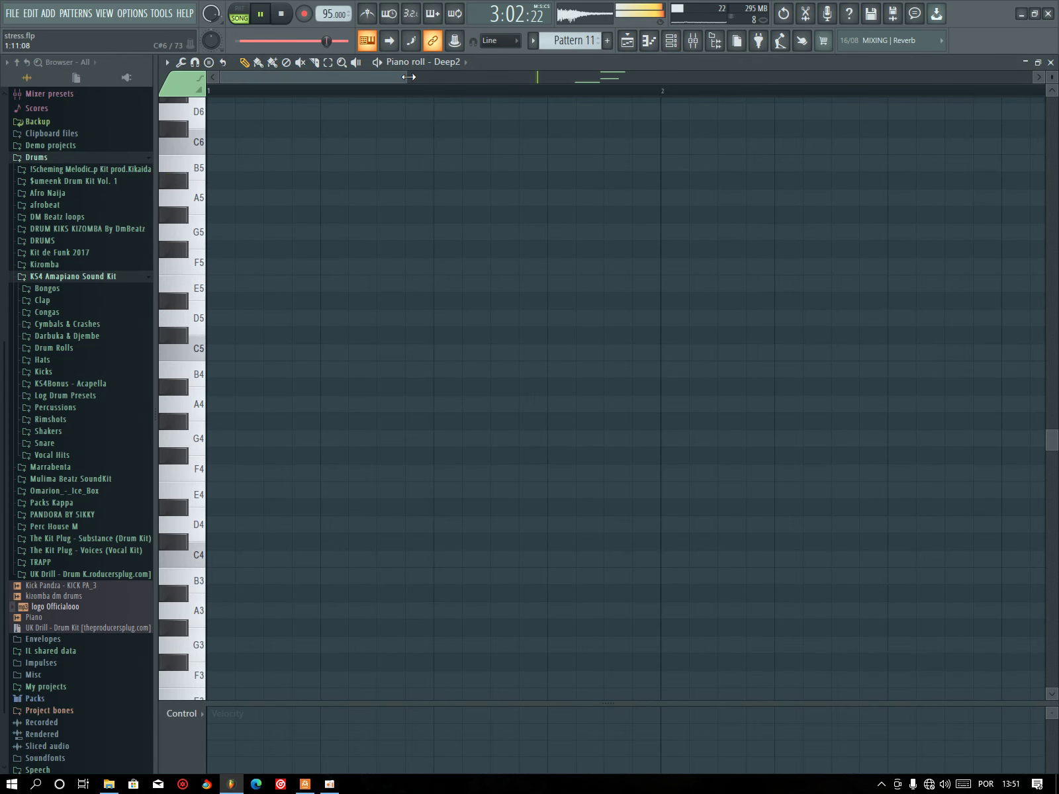
left_click_drag(408, 77, 890, 76)
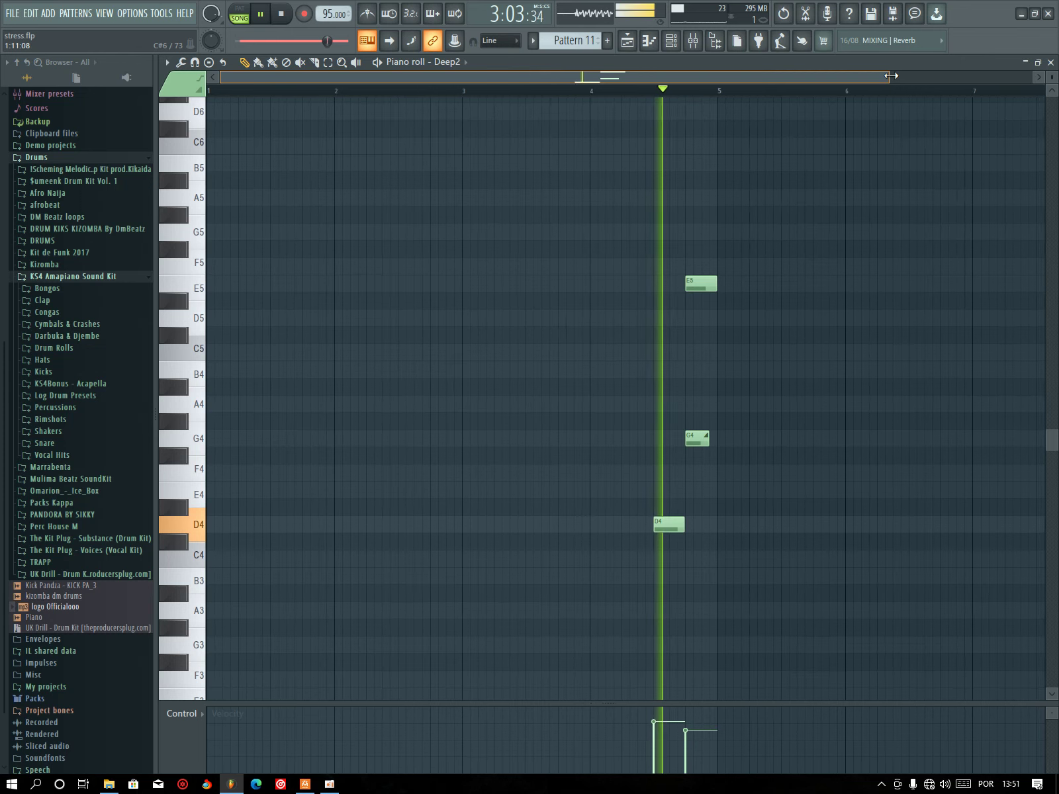
Return to the playlist and follow the song playback with the arrangement from bar 5 to bar 89 in view.
left_click(629, 42)
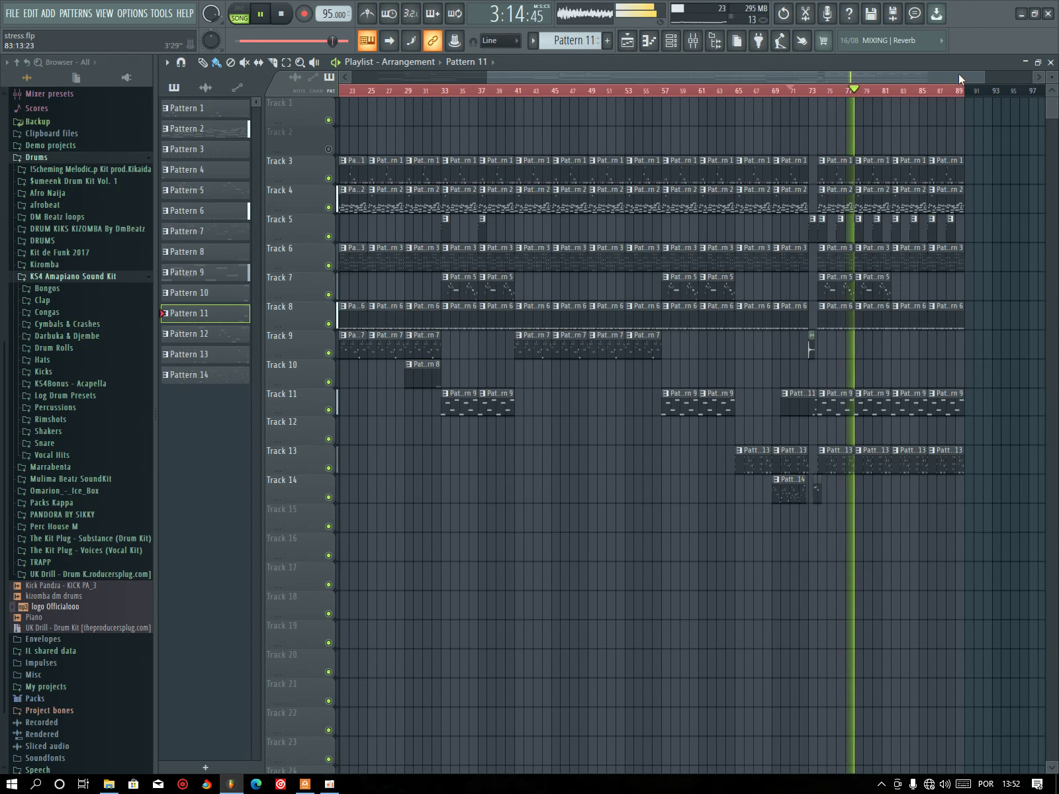
left_click_drag(953, 78, 738, 71)
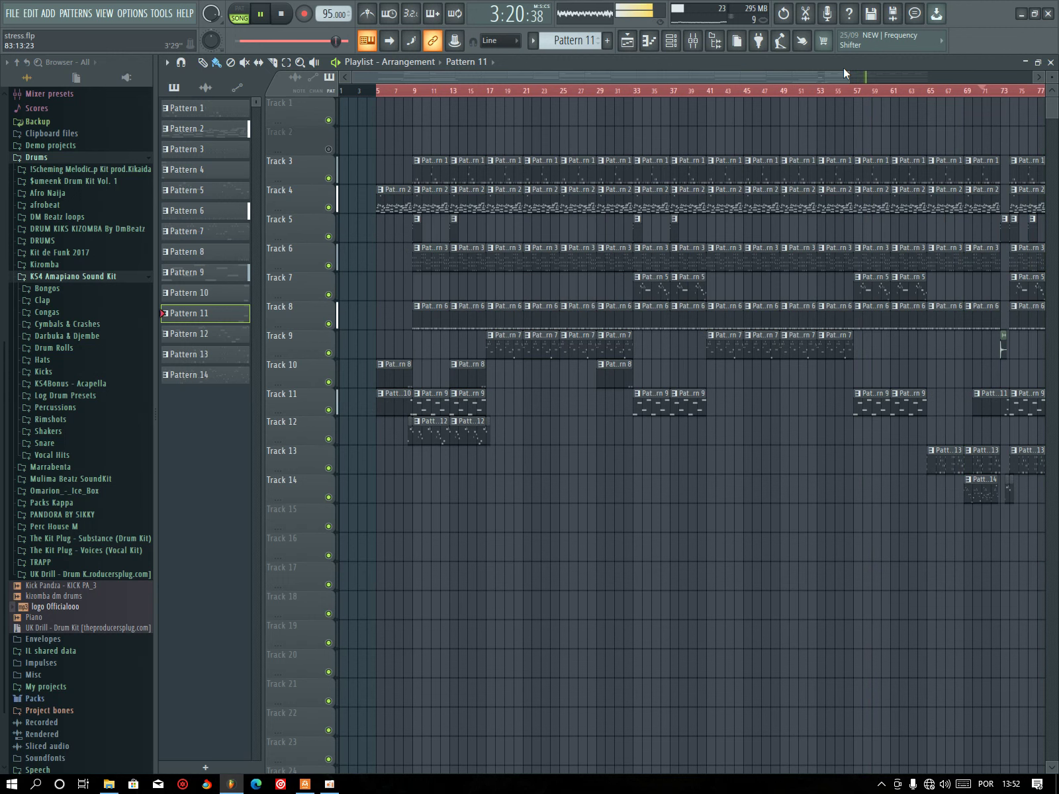
left_click_drag(847, 72, 944, 78)
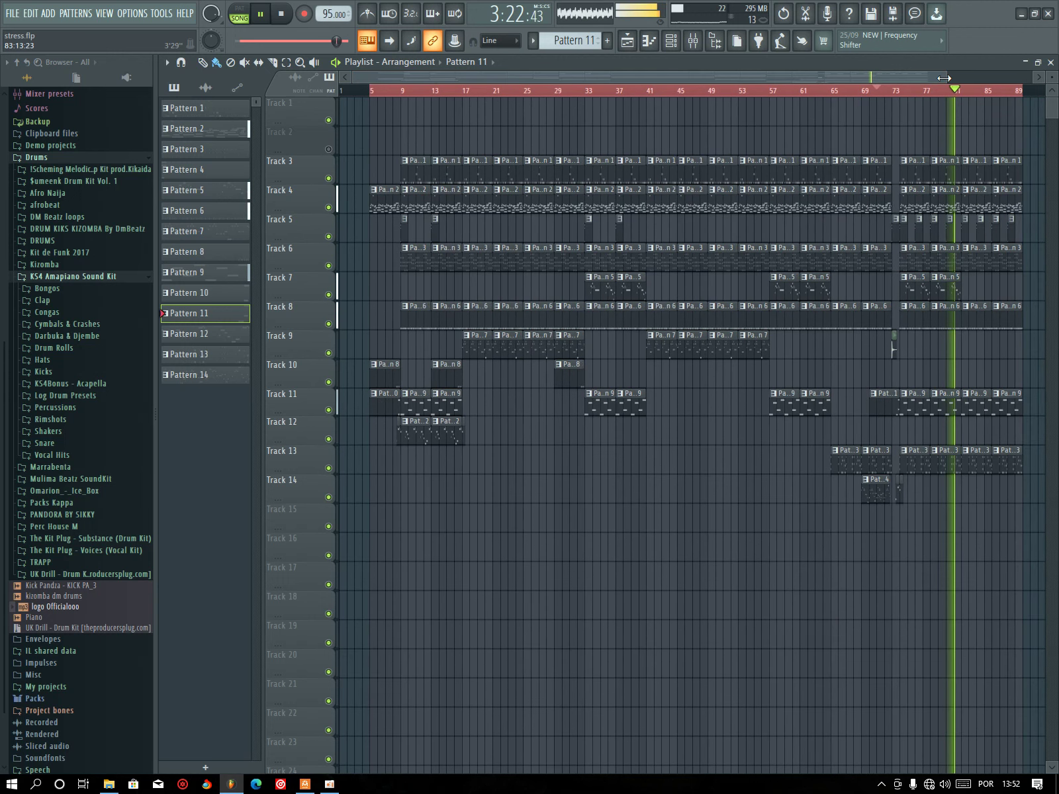
Check the channel rack for Pattern 11, then switch to Pattern 2 from its first clip on Track 4 and check the rack again.
left_click(679, 44)
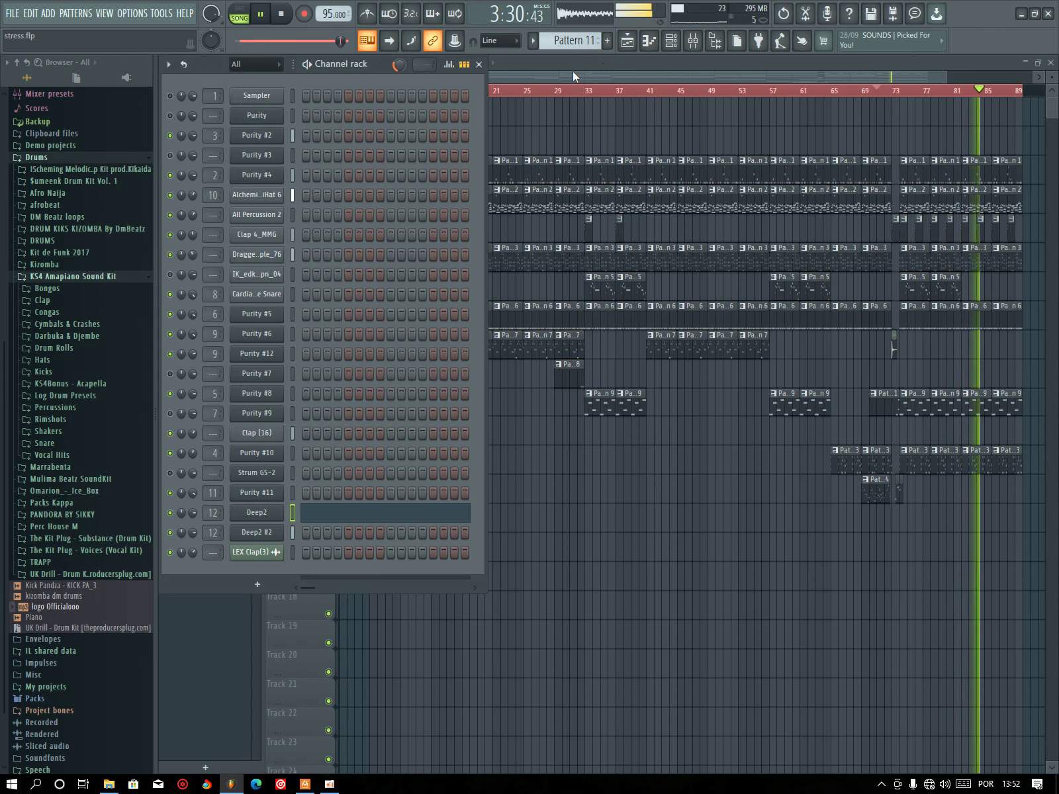
key("F6")
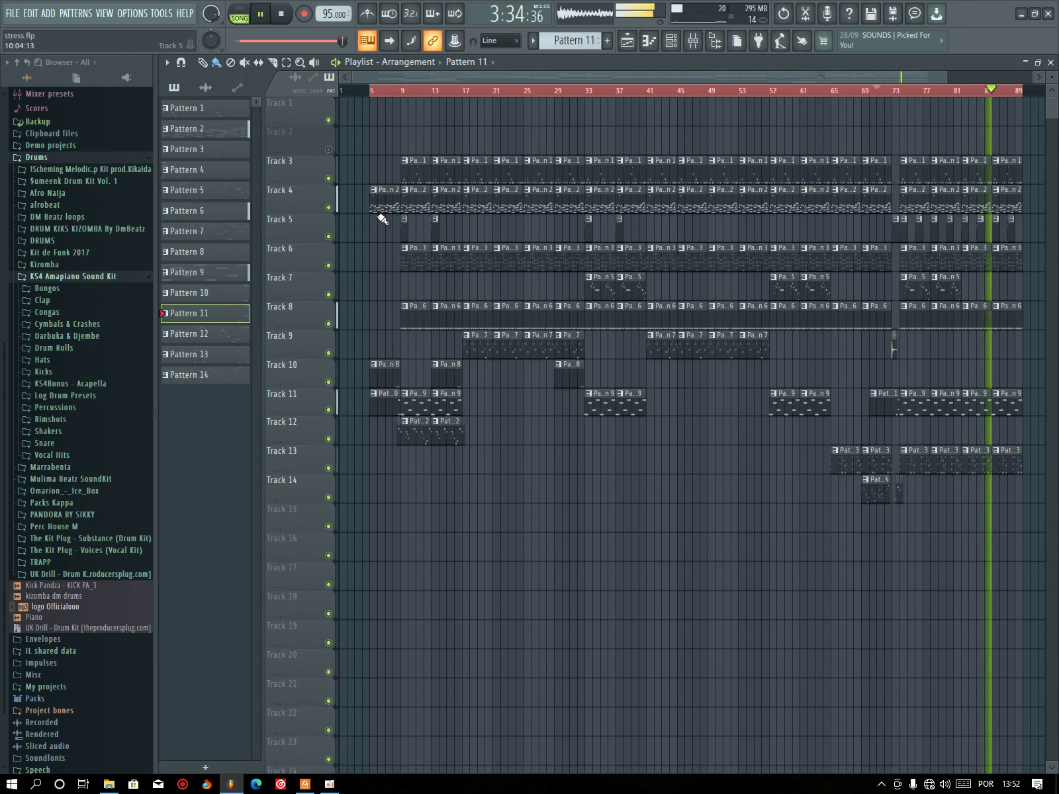
left_click(374, 190)
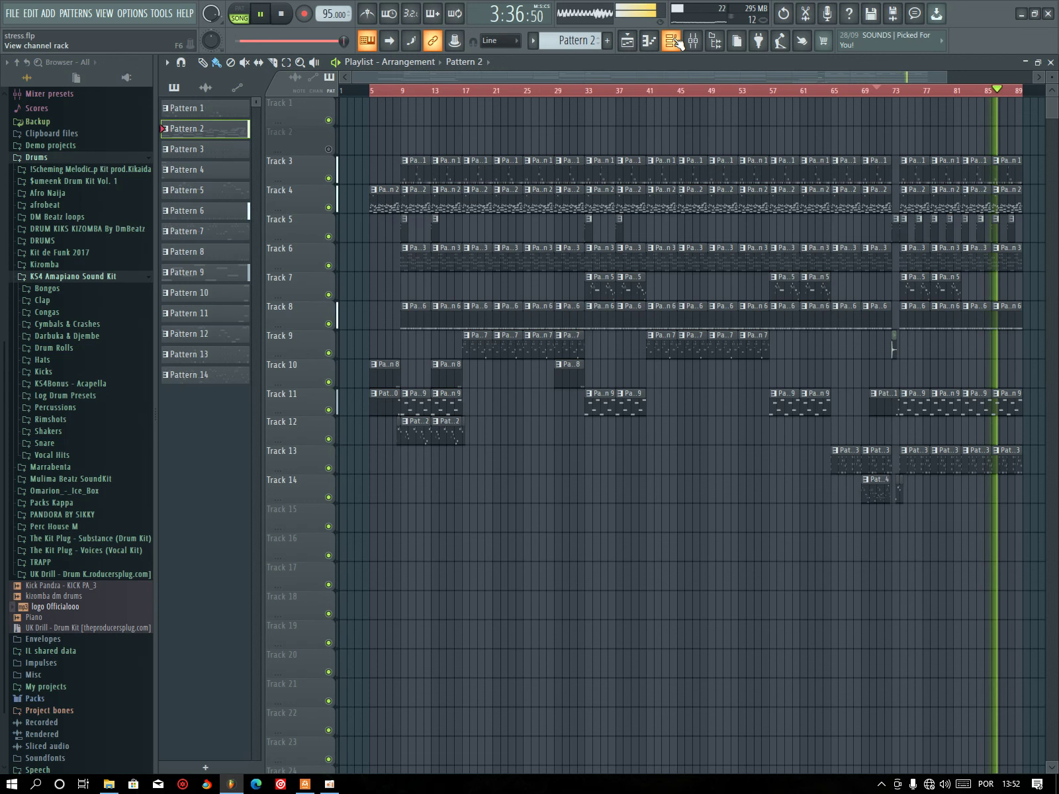
key("F6")
key("F6")
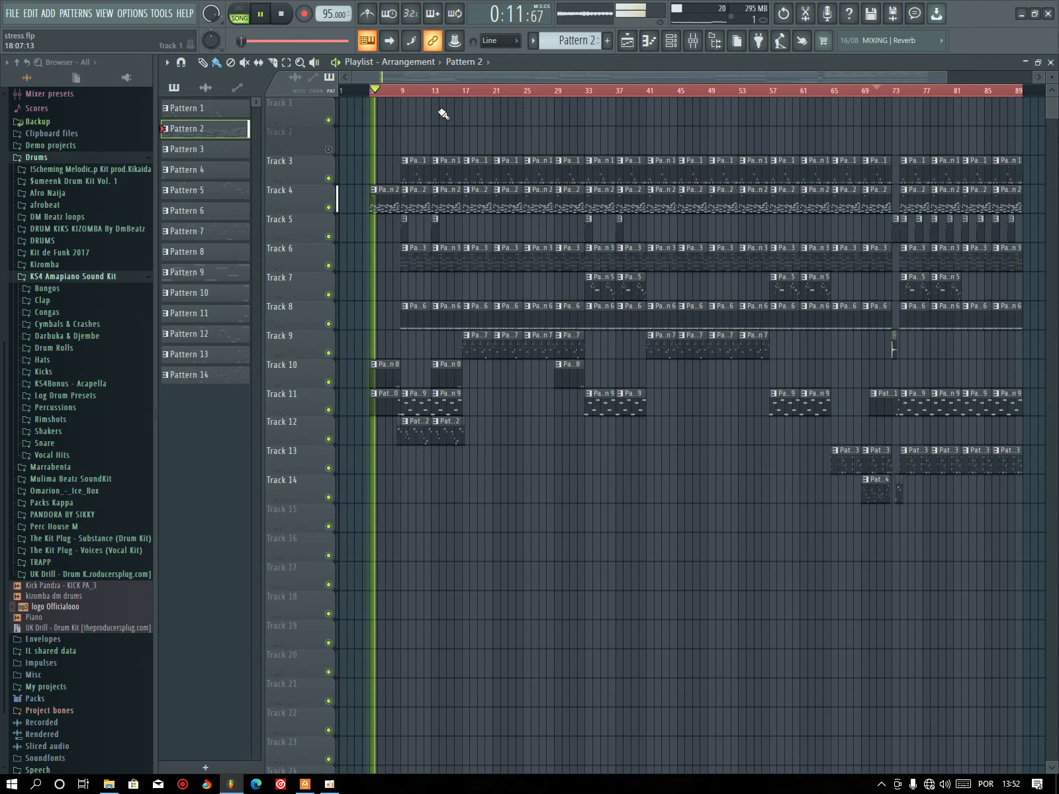
Switch to Pattern 4 from its Track 5 clip near bar 9 and examine the Purity #5 notes in the piano roll.
scroll(364, 93, "up", 3)
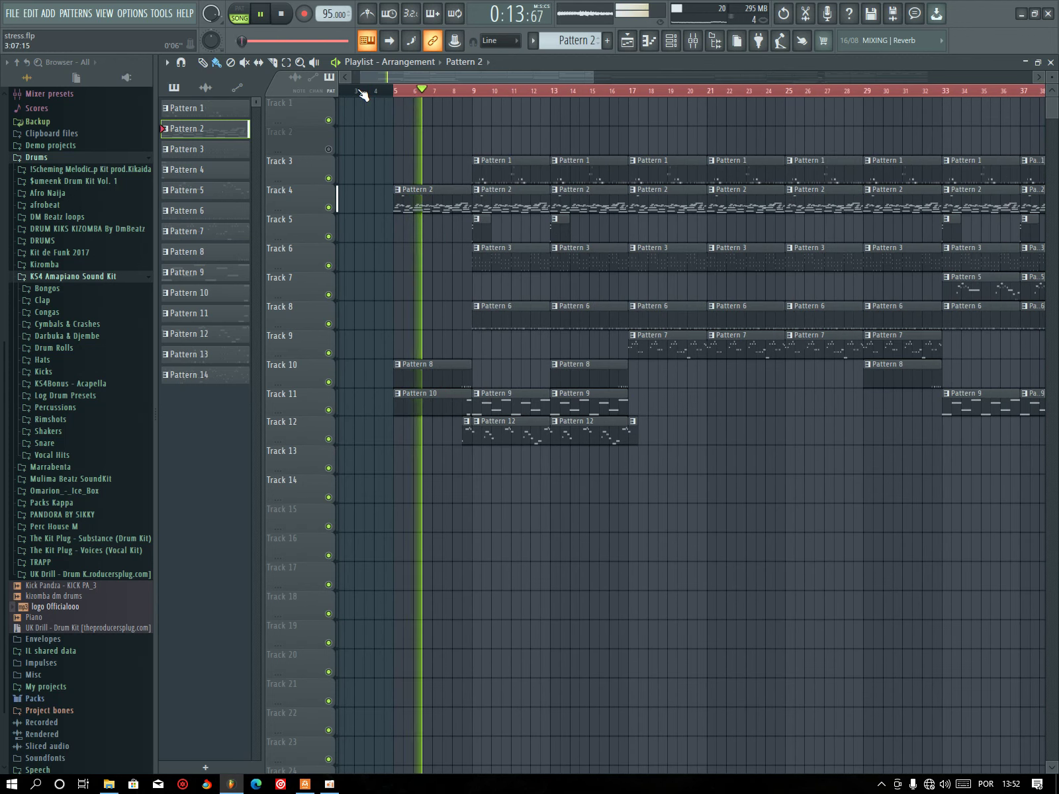
scroll(363, 94, "up", 2)
left_click(531, 228)
double_click(531, 228)
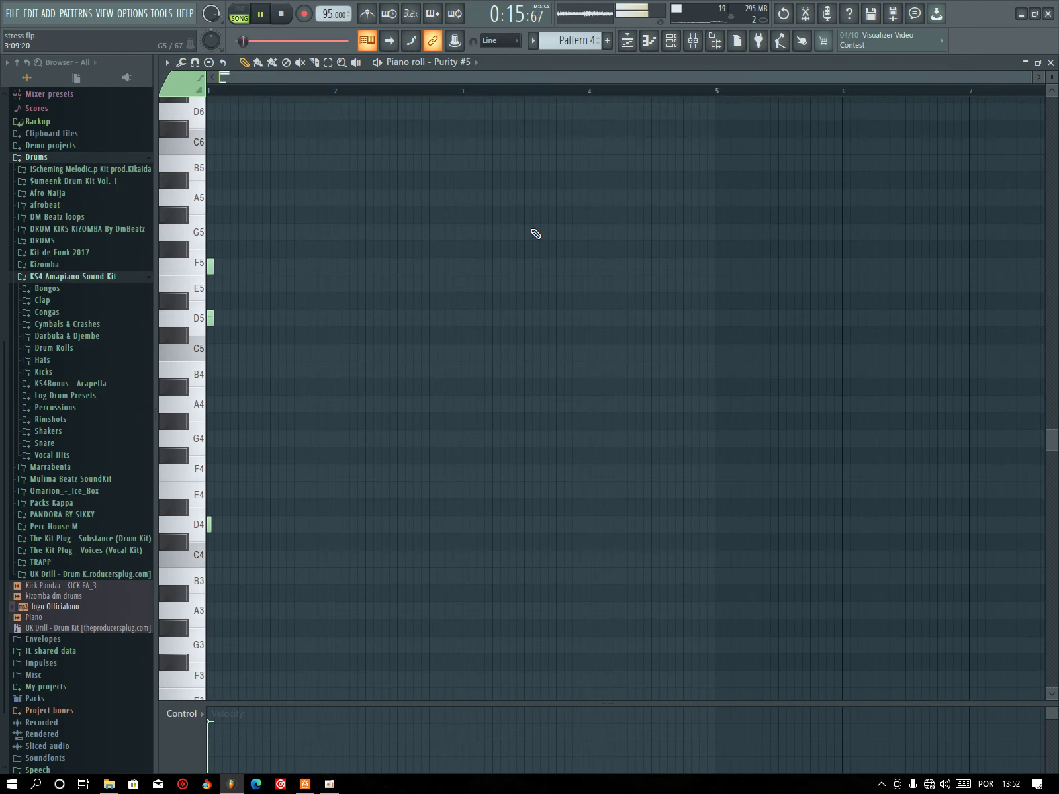
left_click(356, 62)
left_click_drag(227, 91, 204, 80)
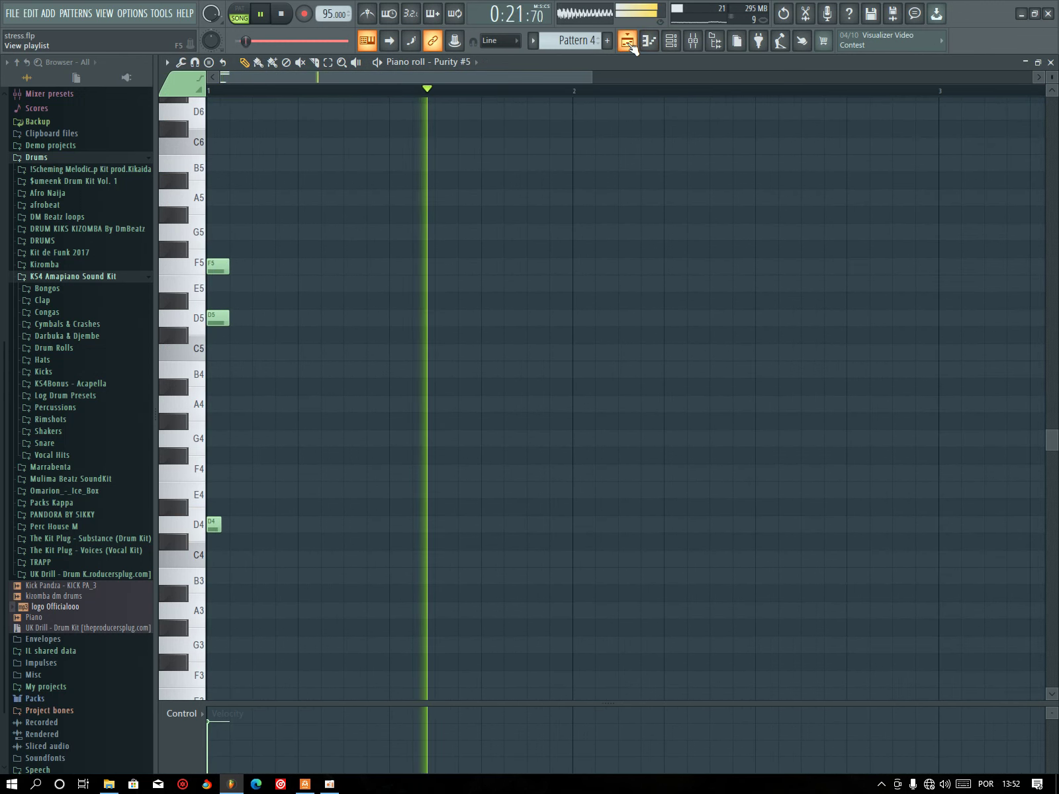
Return to the playlist and follow the song playback, widening the visible range to the full arrangement up to bar 89.
left_click(627, 40)
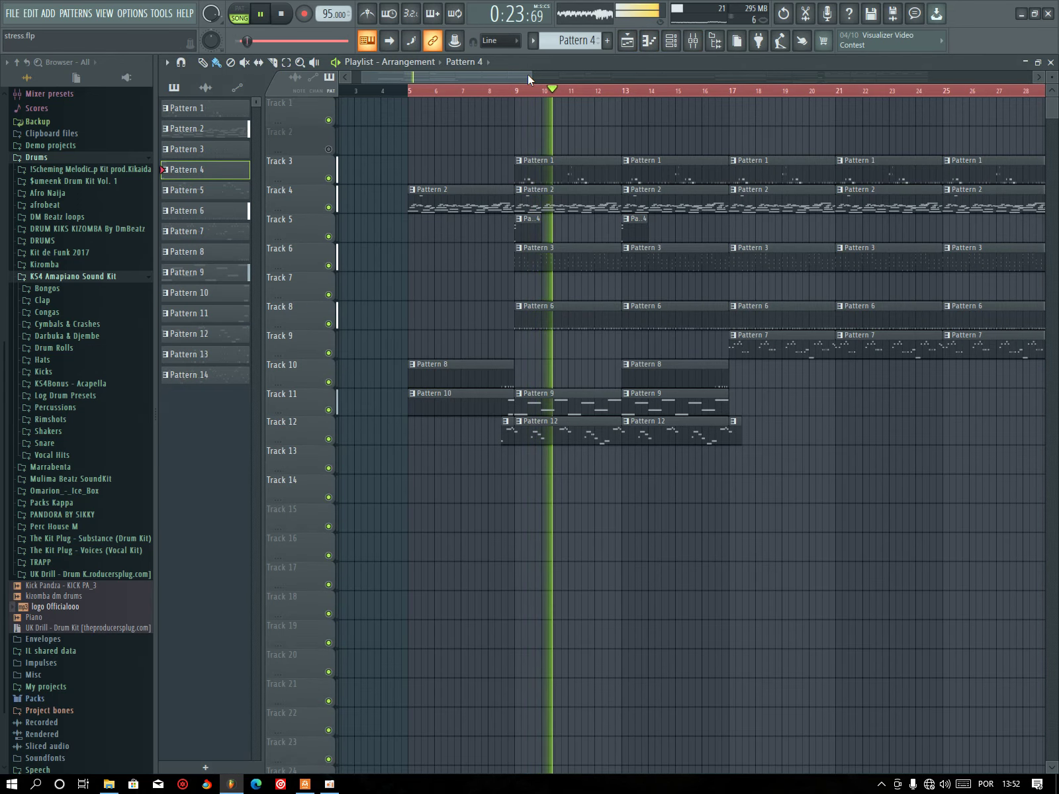
left_click_drag(528, 74, 608, 71)
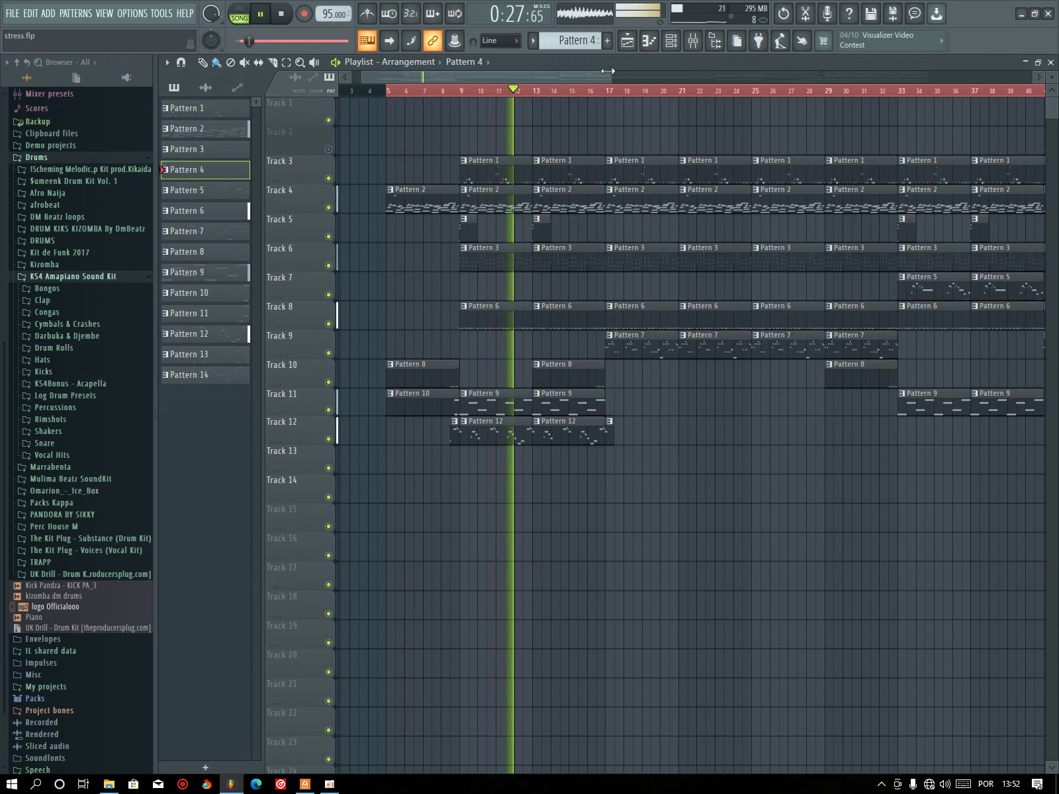
left_click_drag(607, 70, 747, 65)
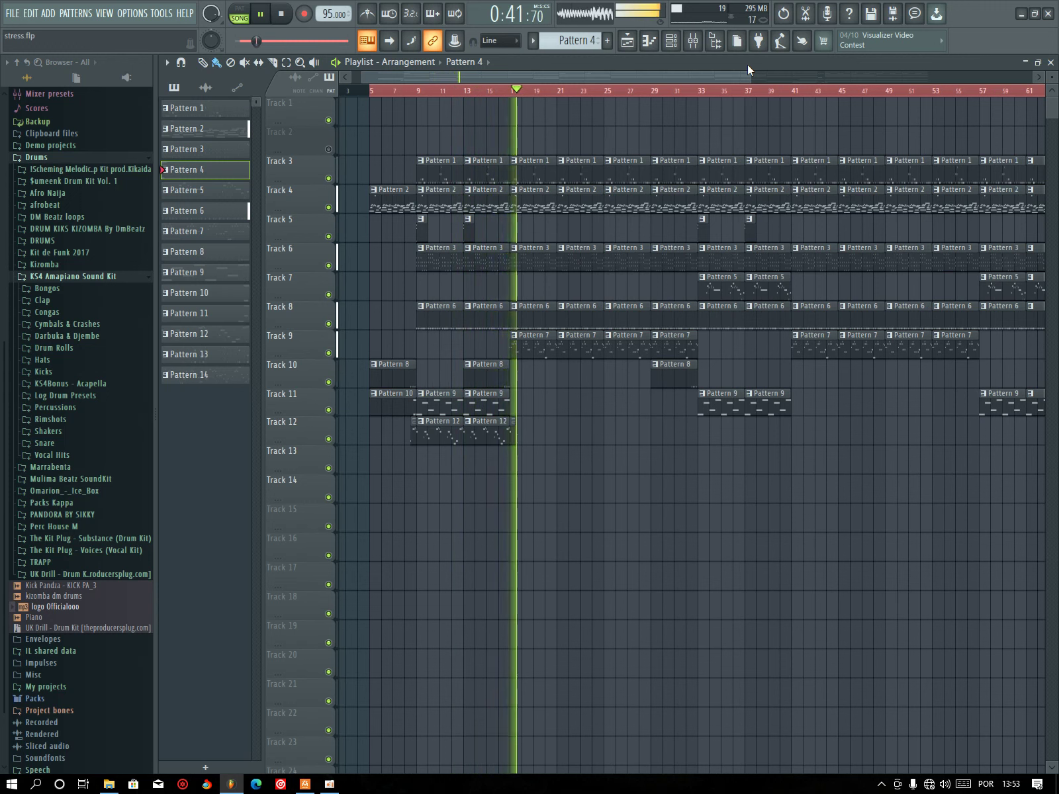
left_click_drag(754, 77, 994, 78)
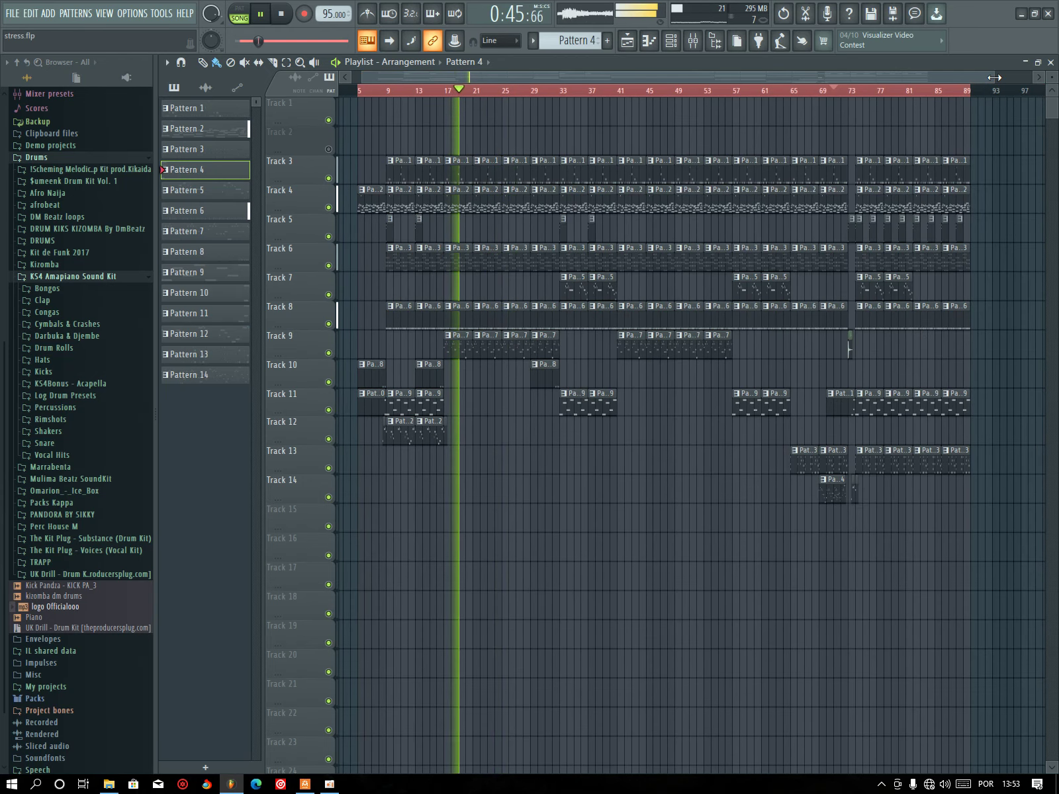